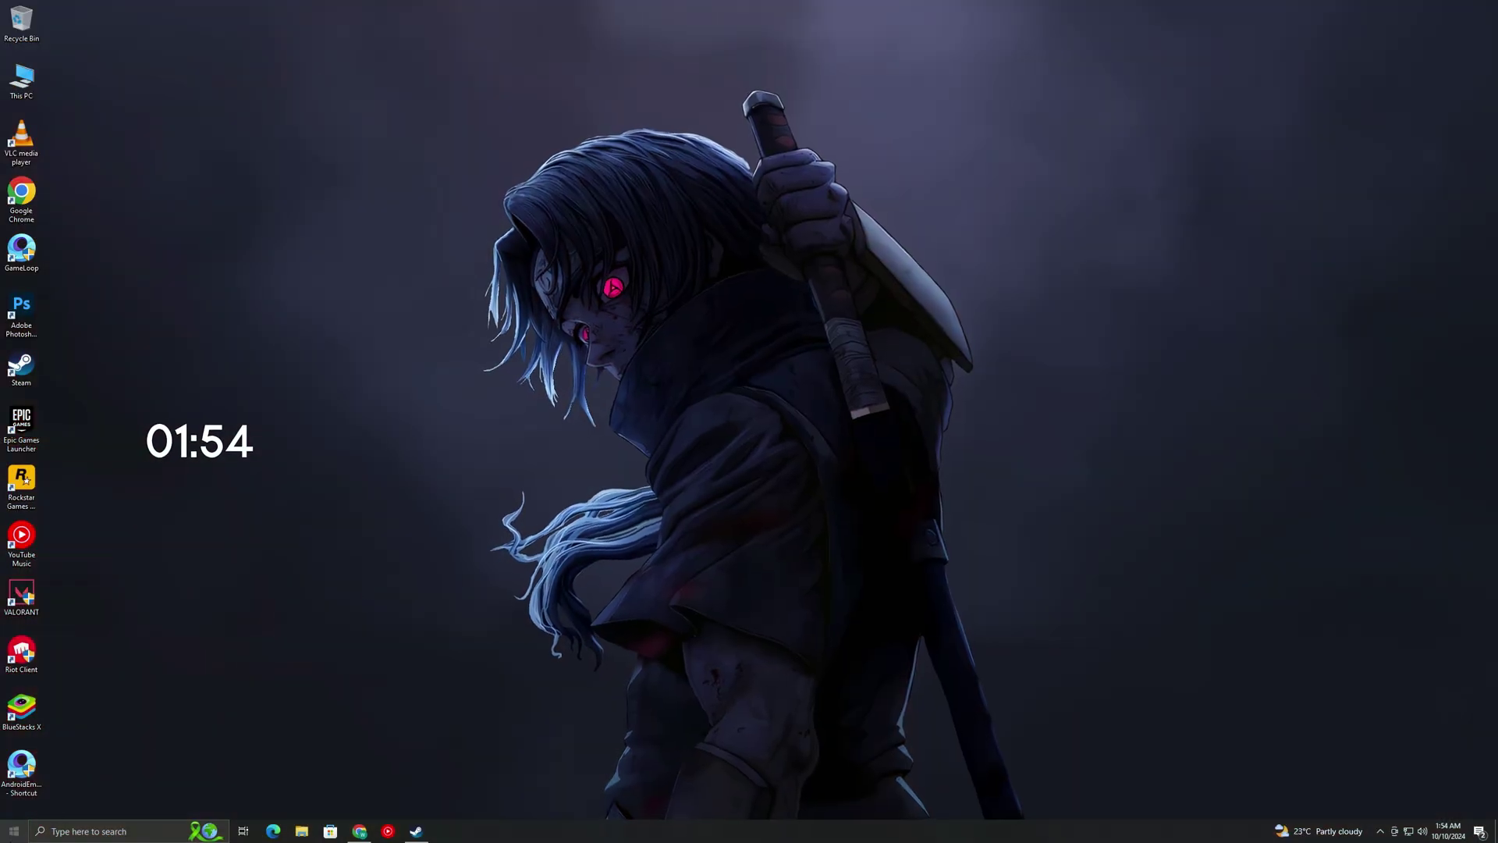
- Search automatically for a newer driver for the Radeon RX 470 display adapter in Device Manager, then look for updated drivers on Windows Update
key(super+x)
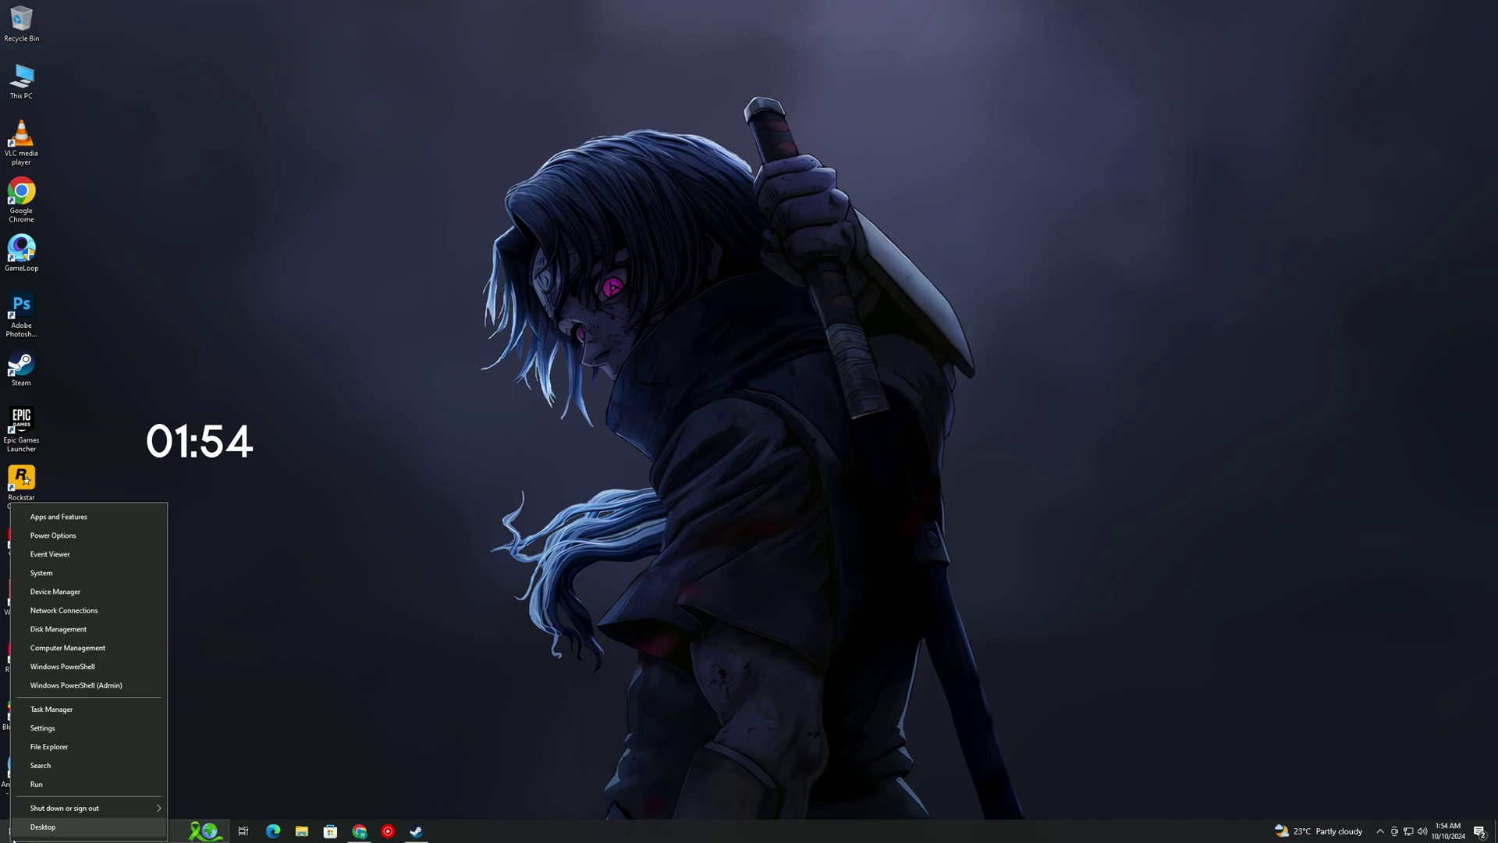
click(49, 592)
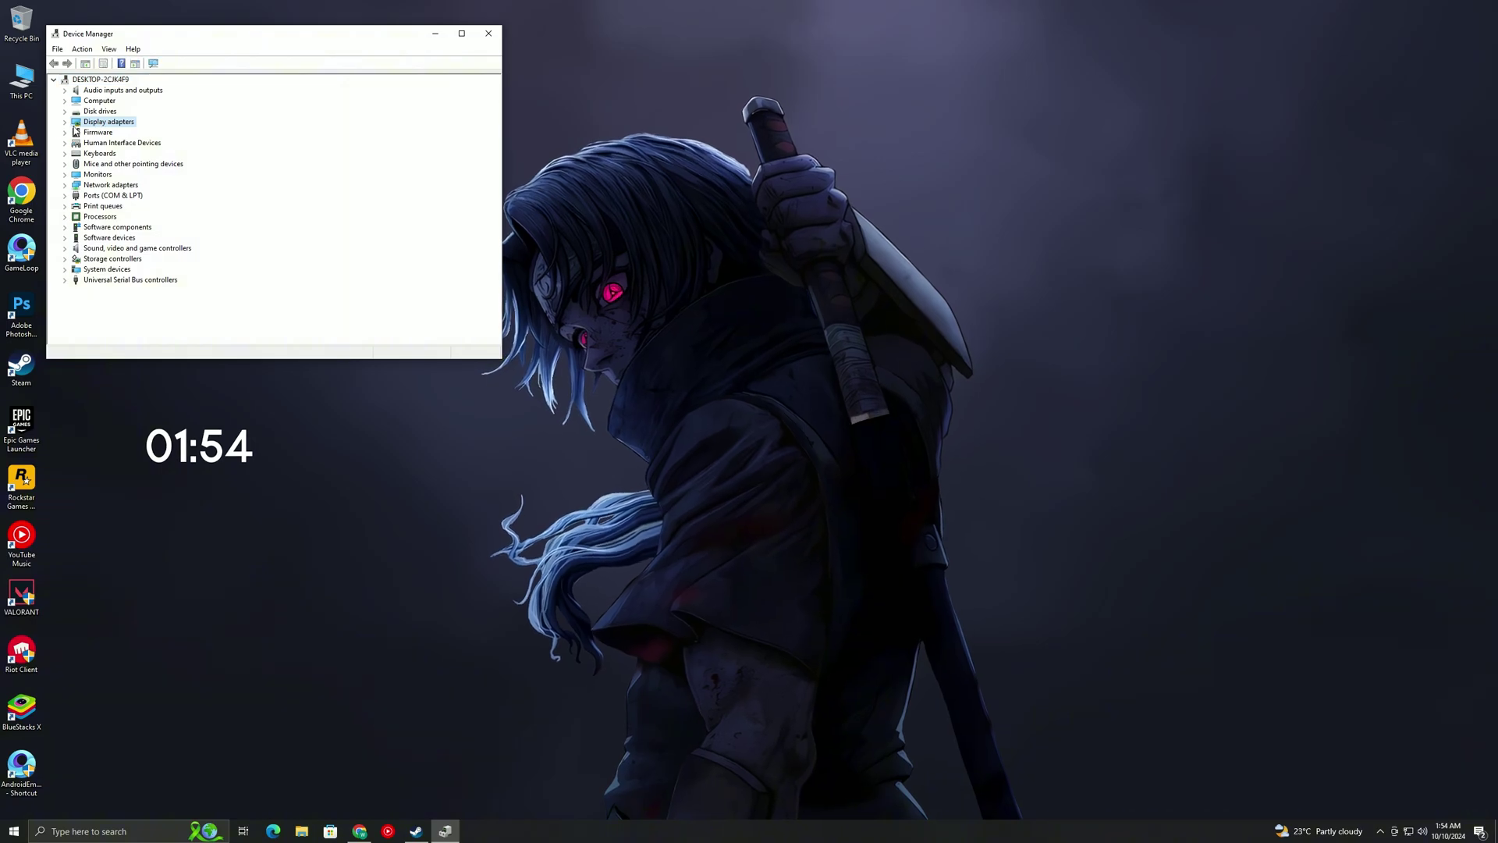
click(65, 121)
right_click(129, 134)
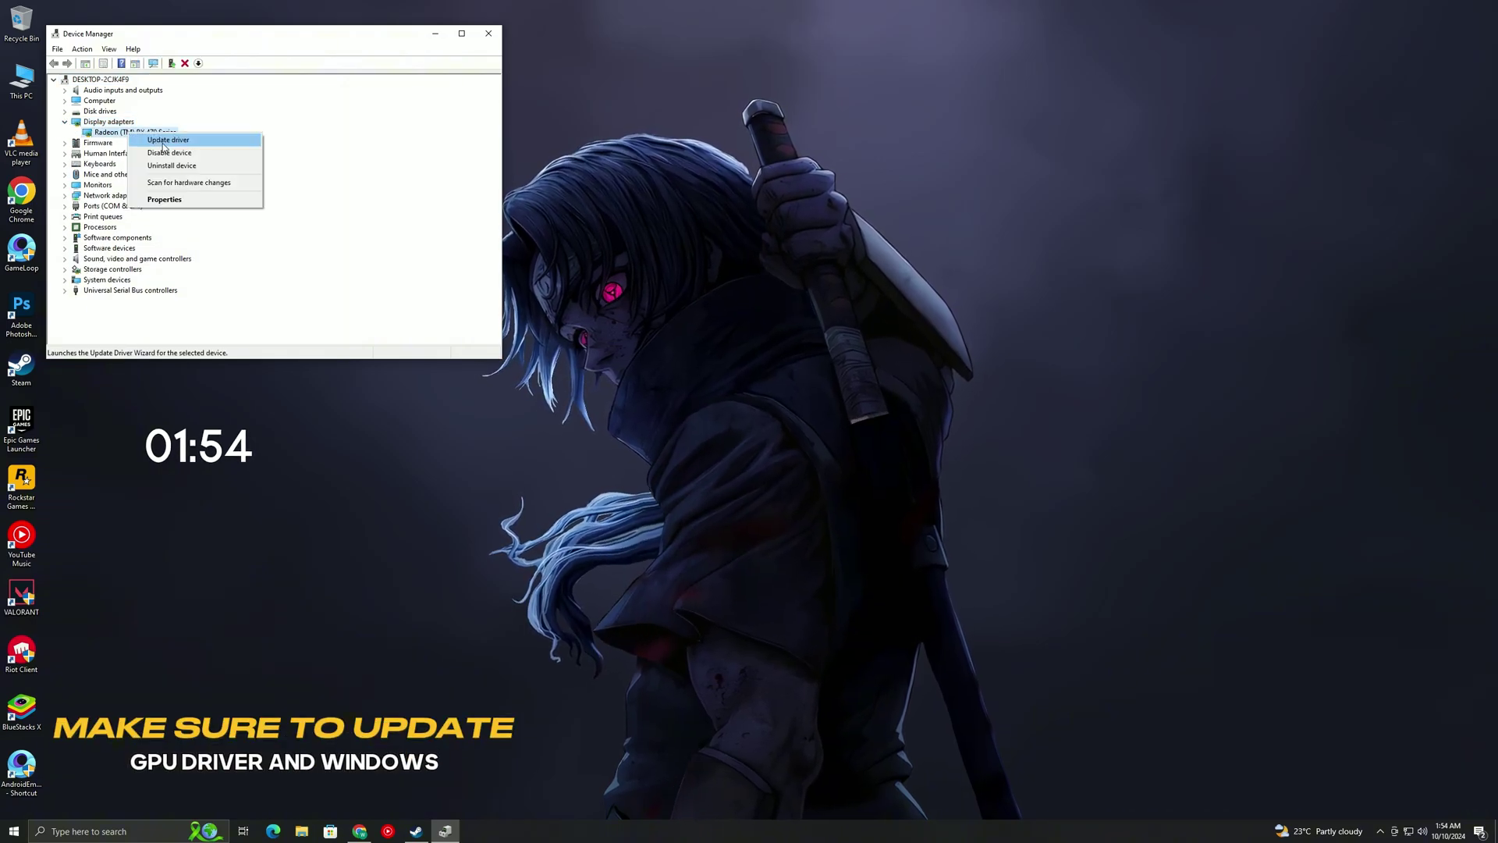
click(168, 140)
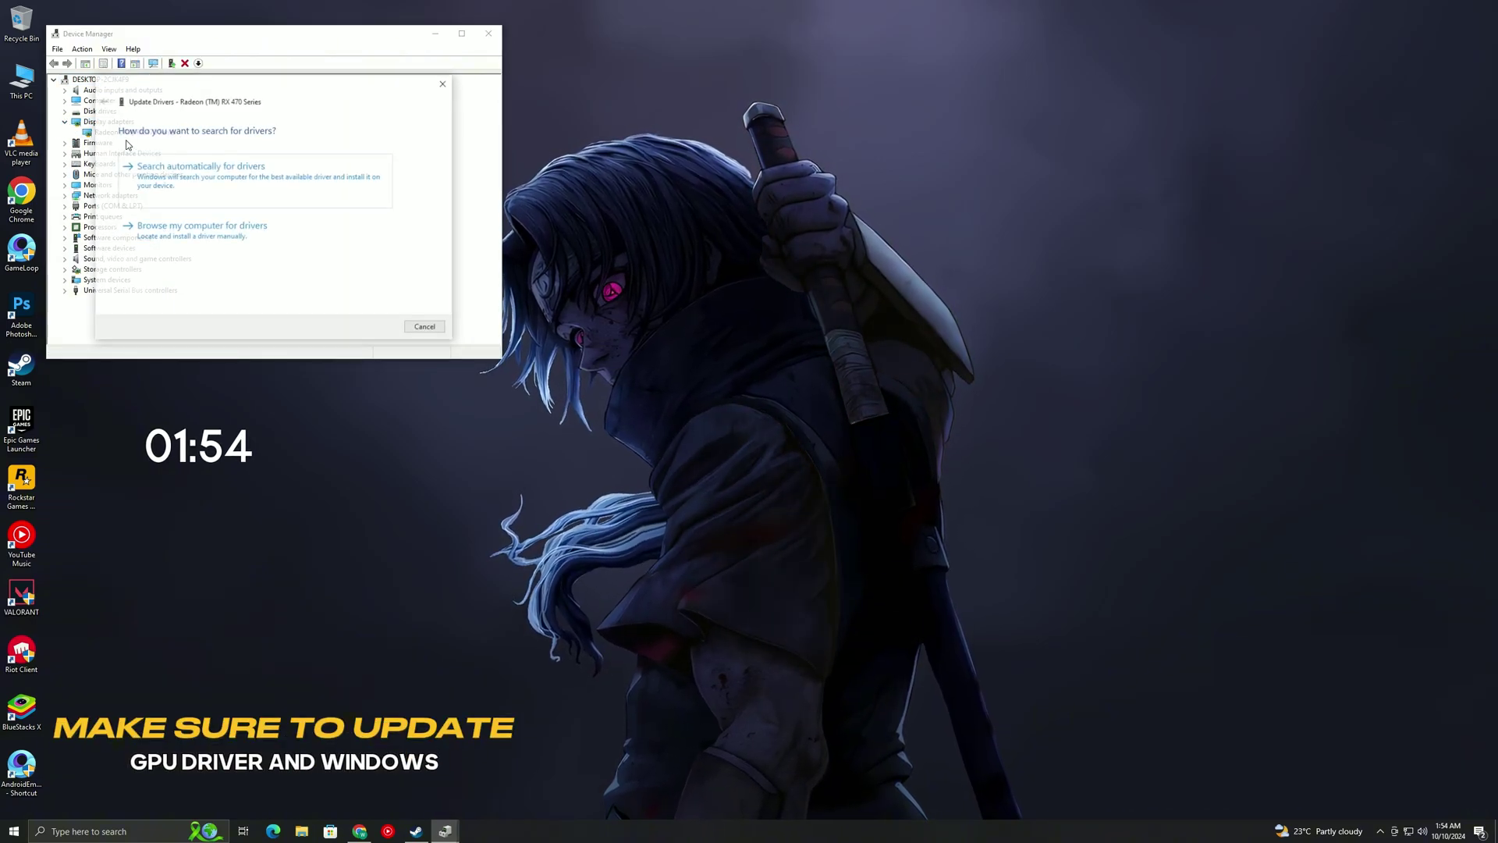
click(170, 181)
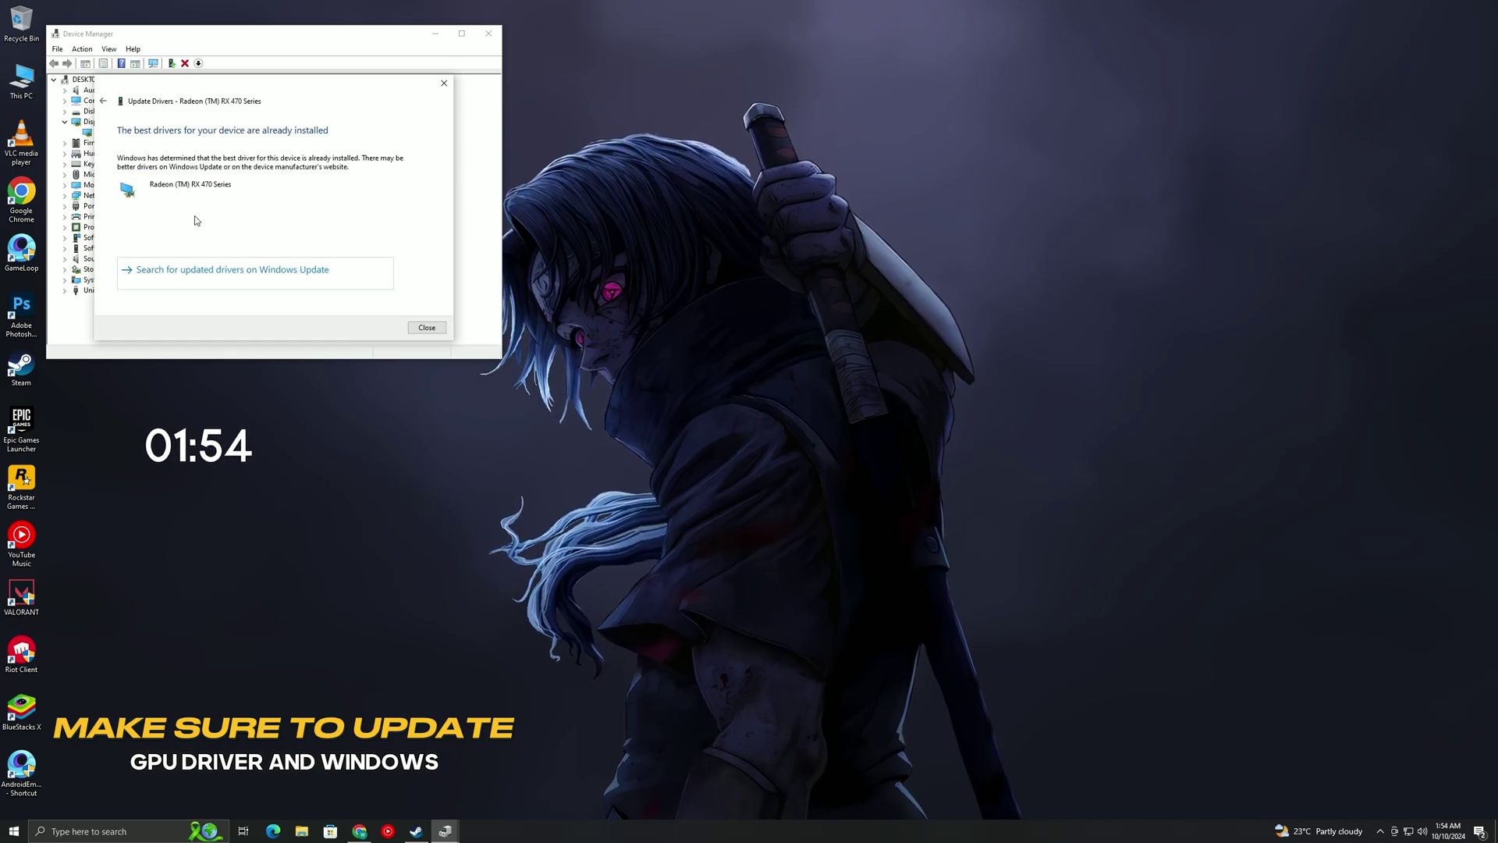
click(300, 278)
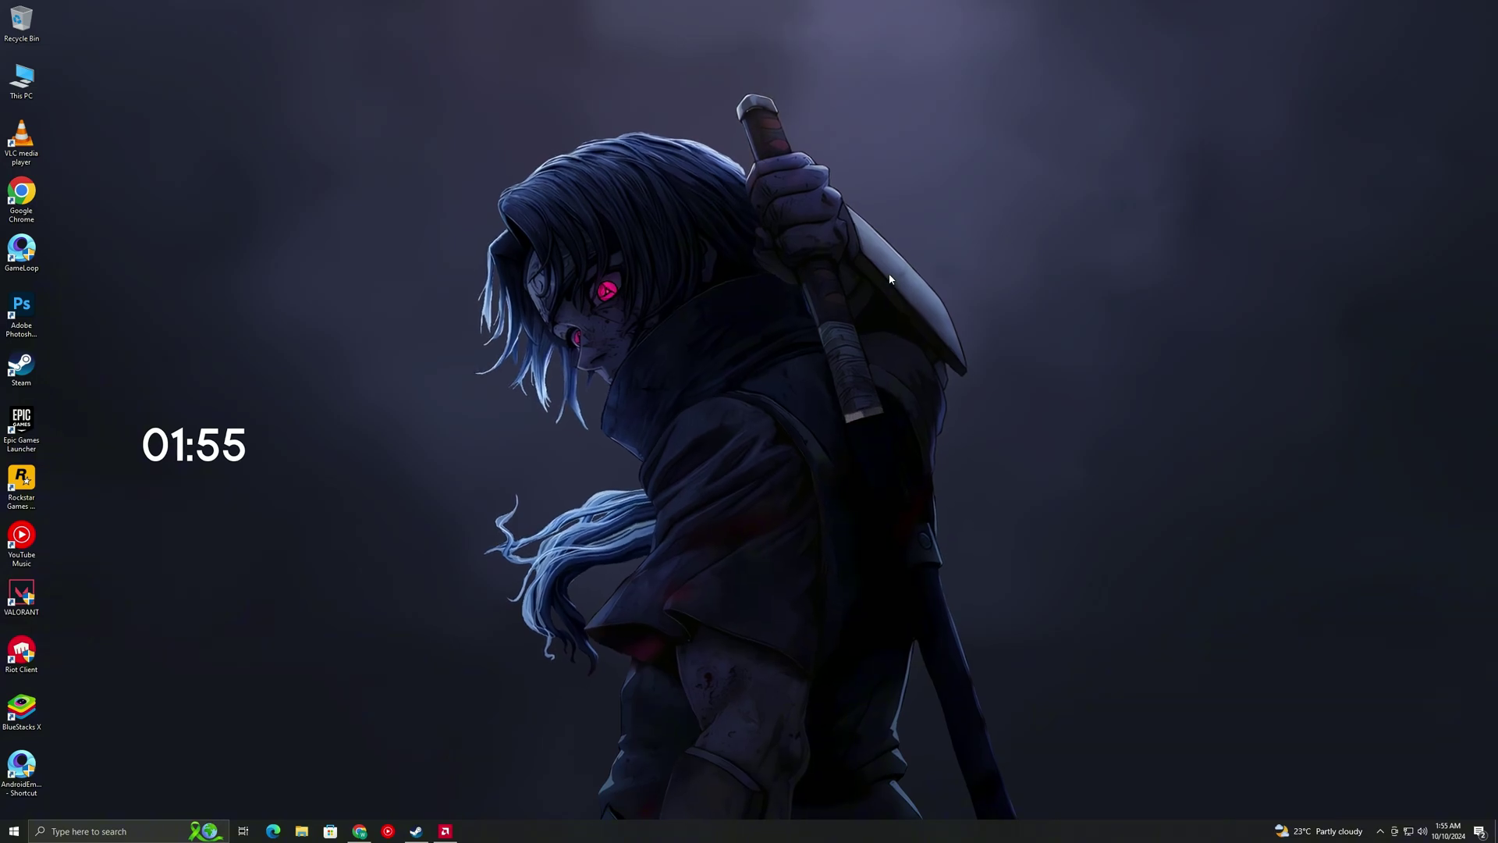
- In AMD Software's system settings, enable Download Drivers & Software and check for updates
right_click(896, 281)
click(924, 294)
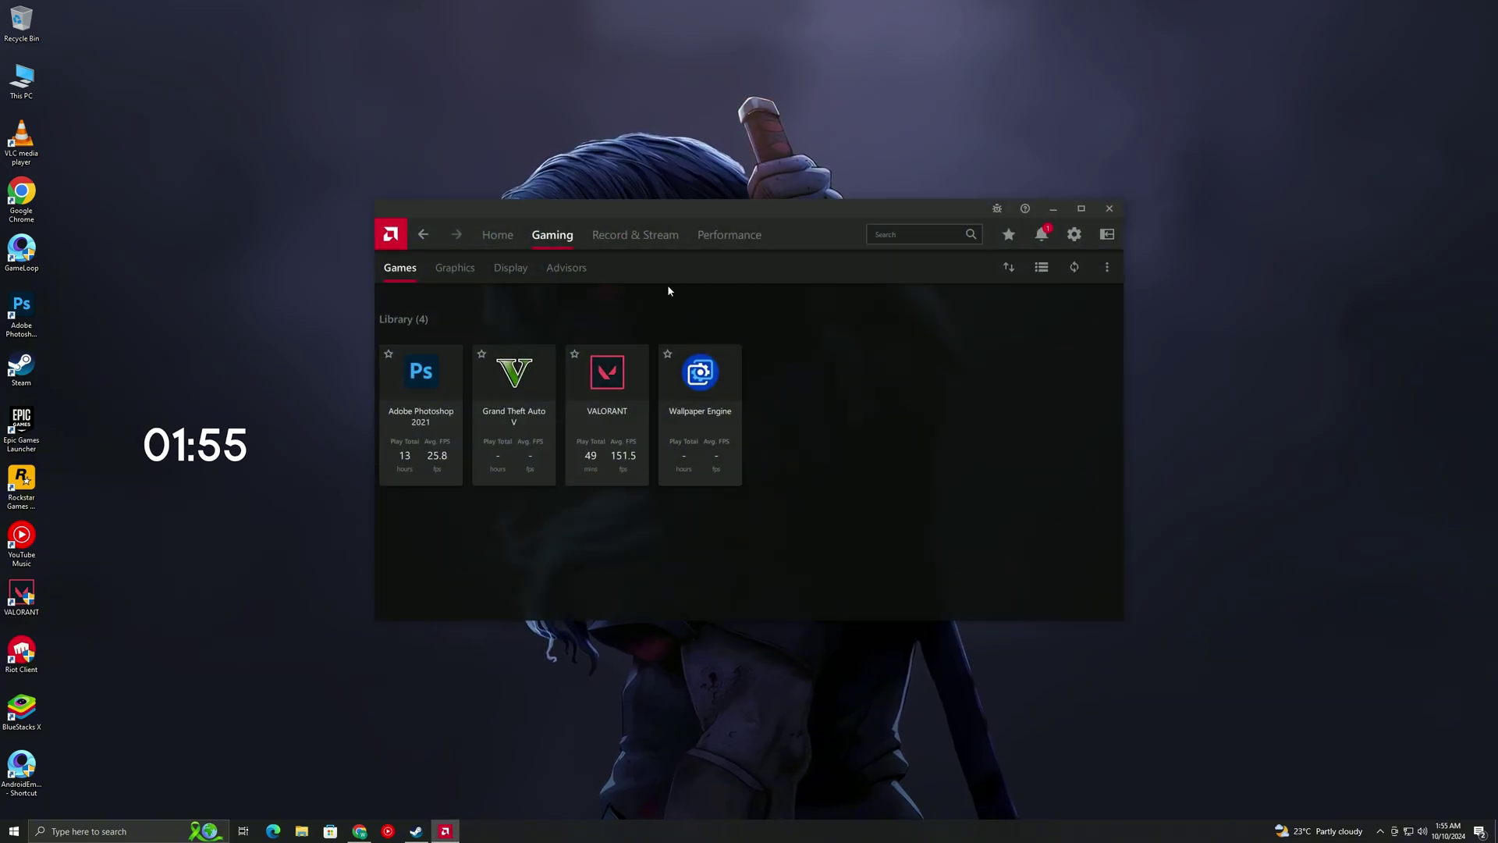
click(1077, 235)
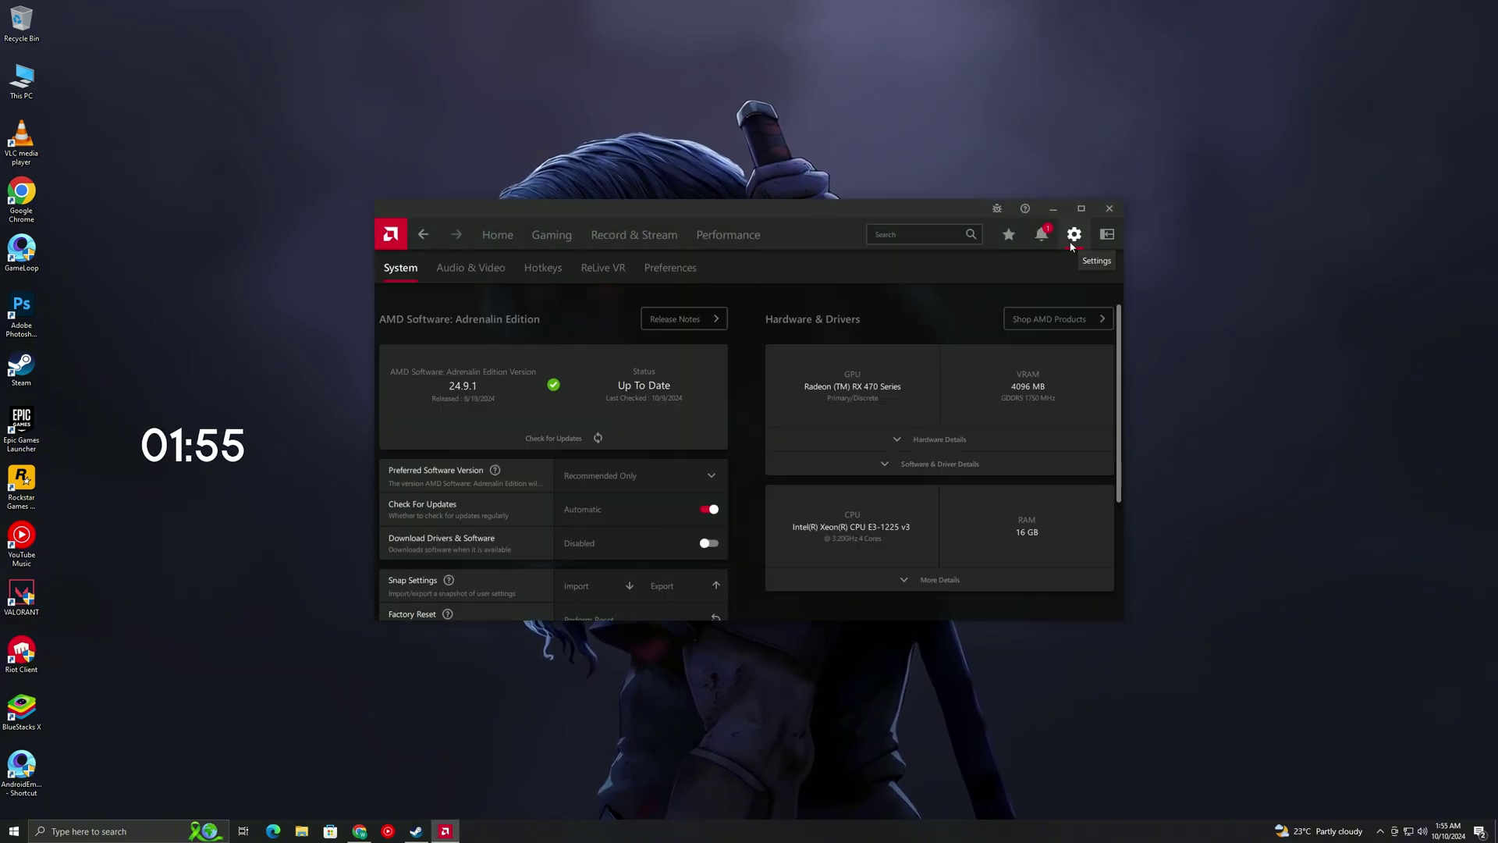
scroll(561, 303, down, 1)
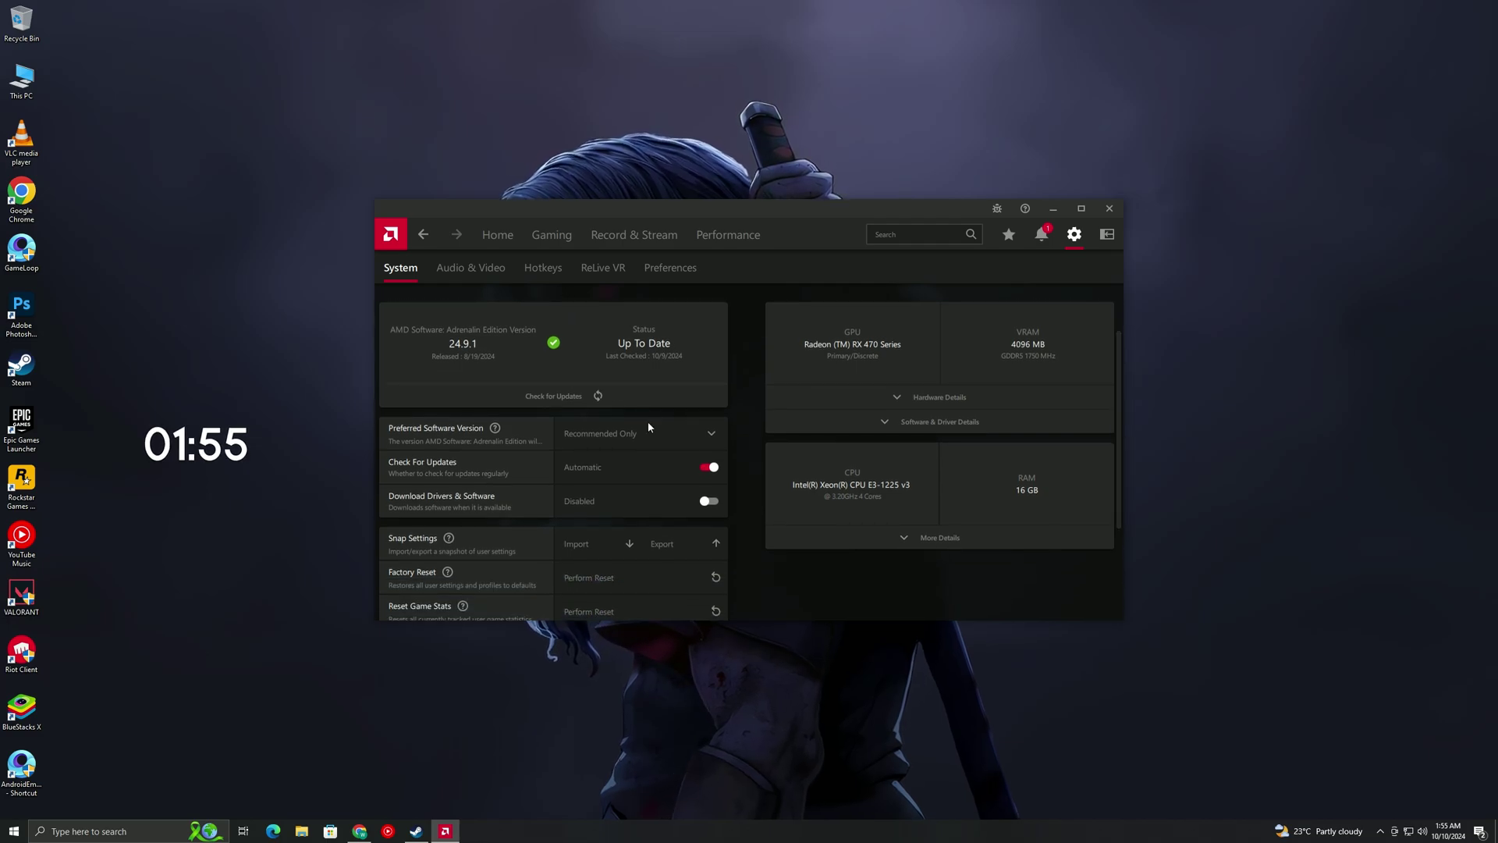
click(707, 500)
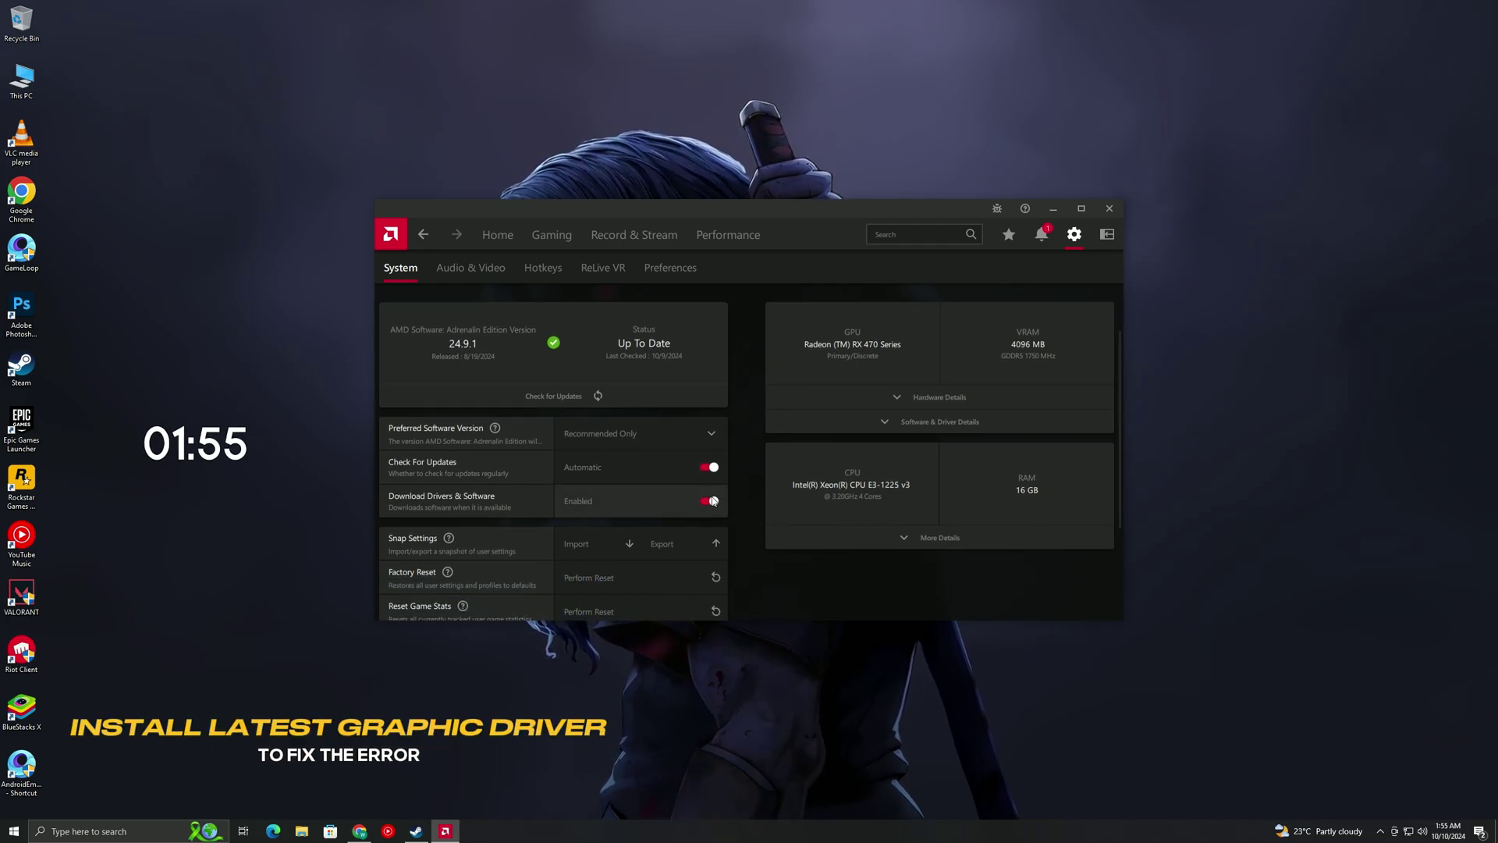
scroll(653, 437, up, 1)
click(584, 438)
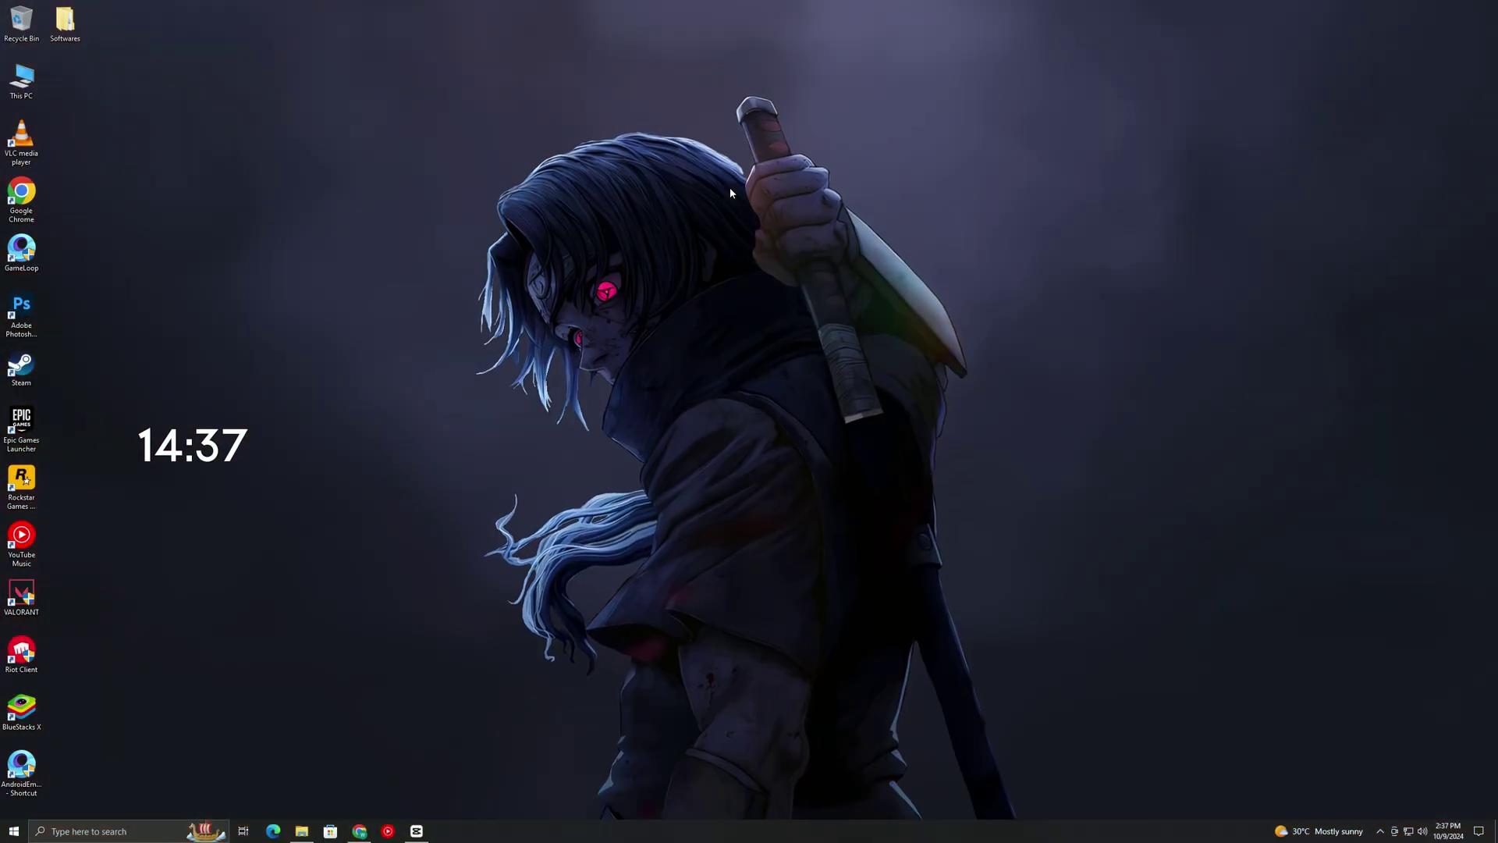
- Launch DXSETUP from the DirectX_11_Setup folder inside the desktop's Softwares folder and allow it to make changes
right_click(75, 27)
click(99, 35)
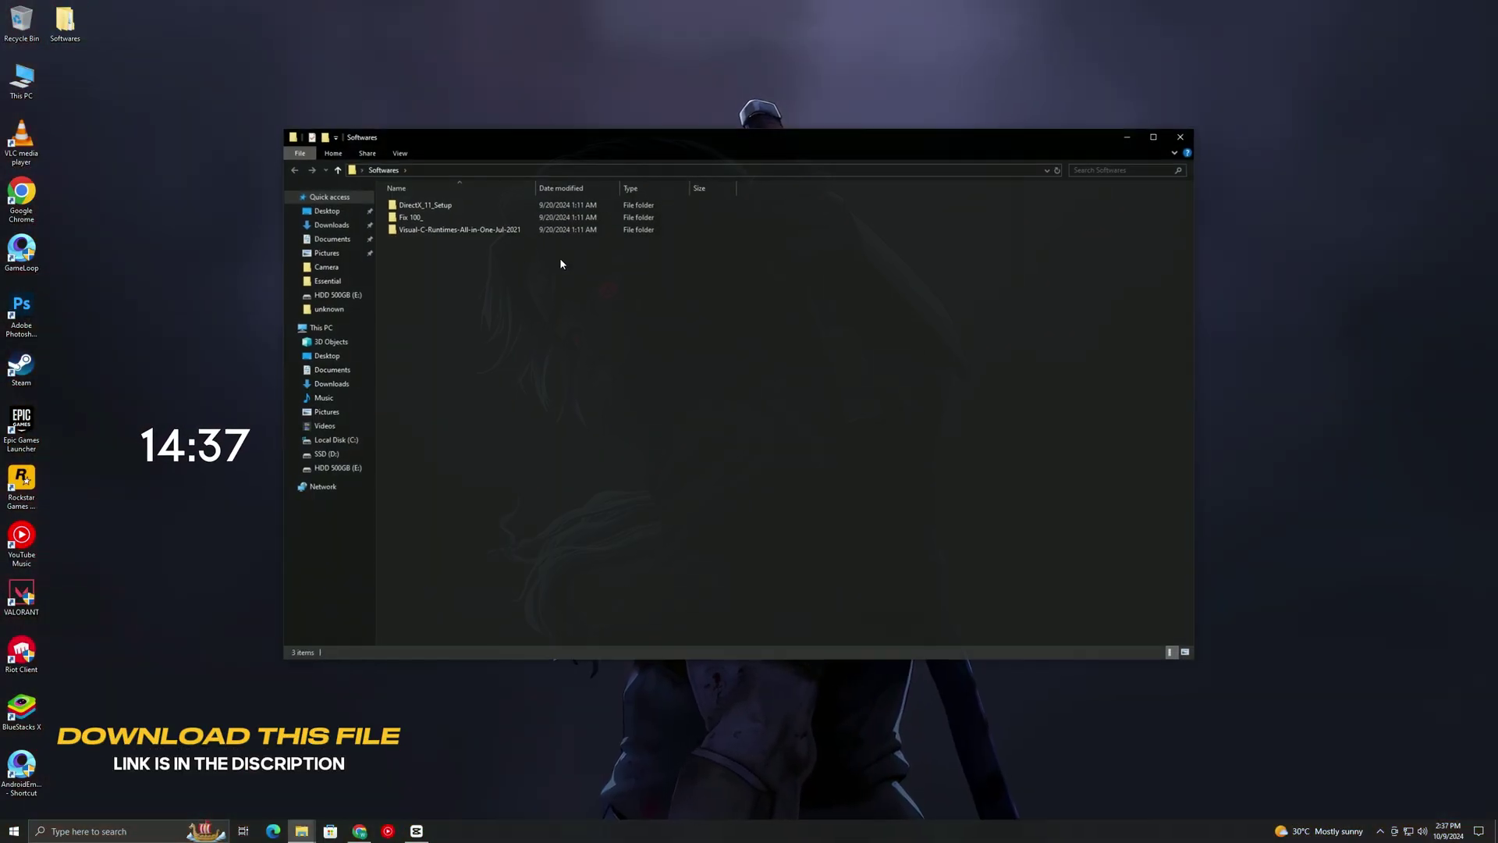
double_click(425, 205)
scroll(437, 483, down, 12)
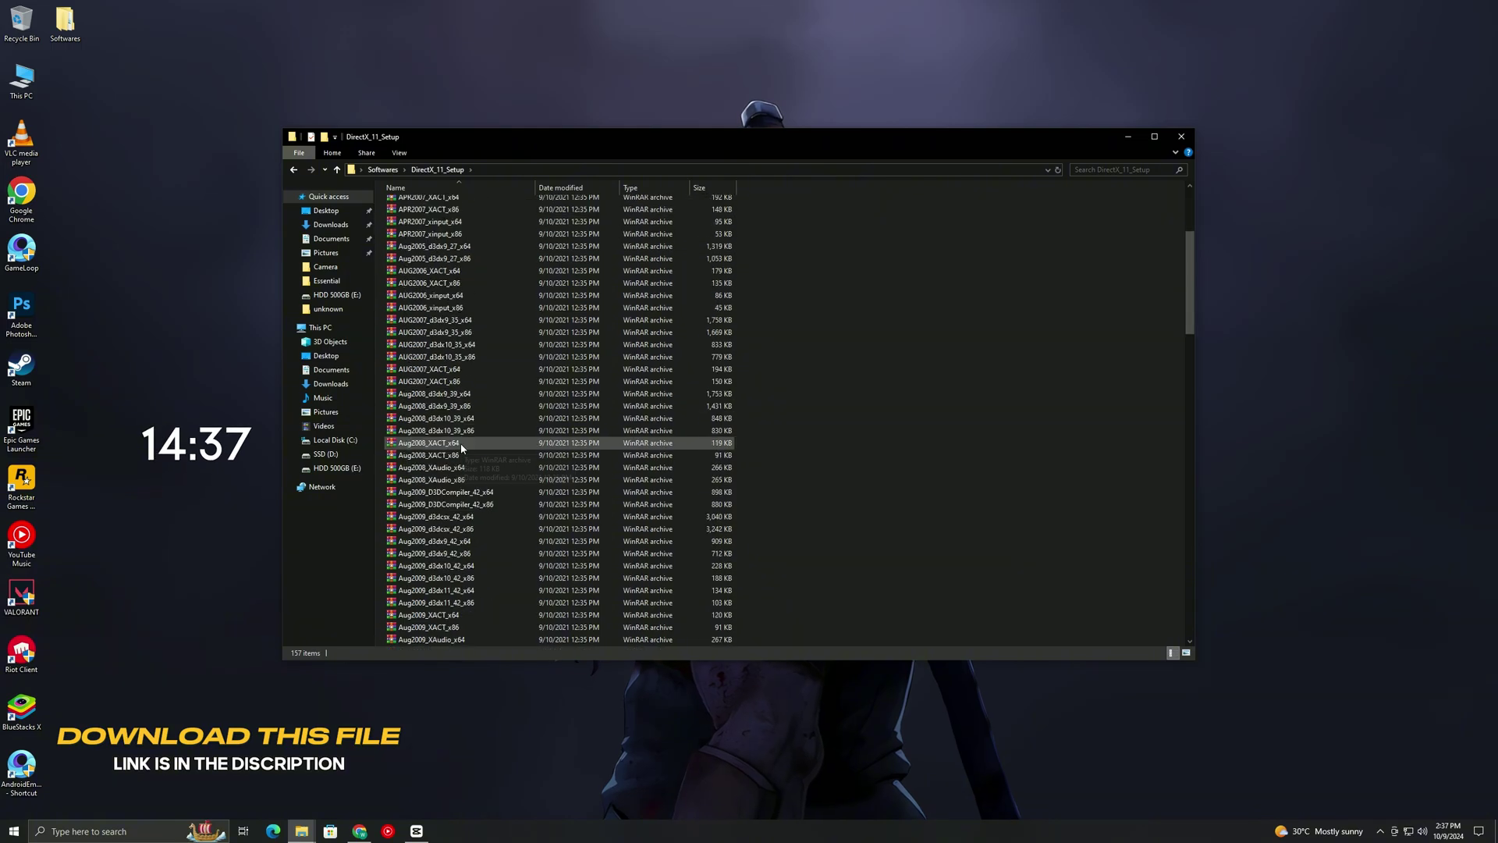
click(394, 430)
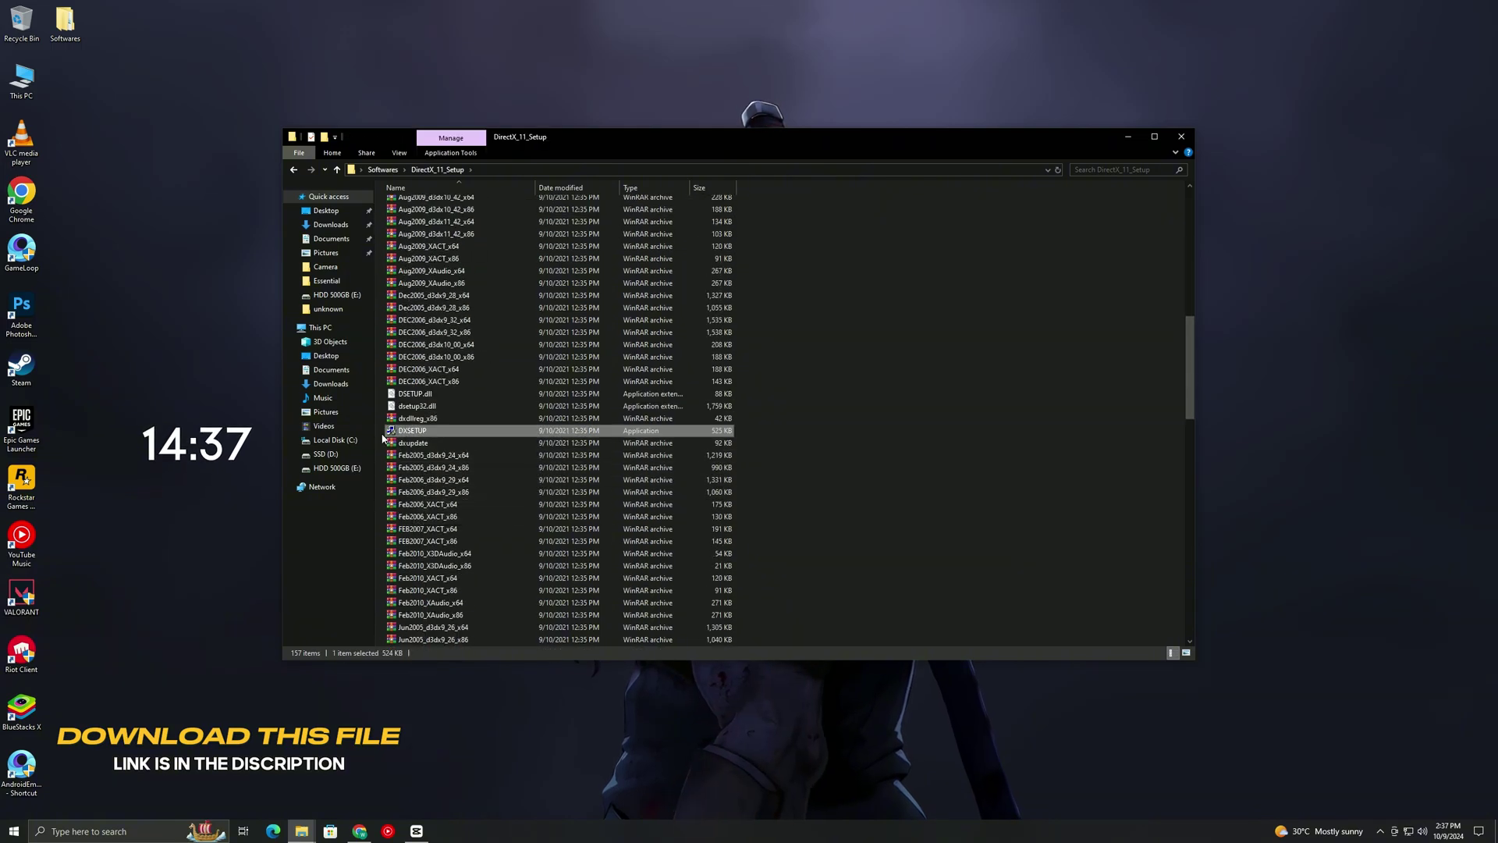
right_click(404, 429)
click(437, 447)
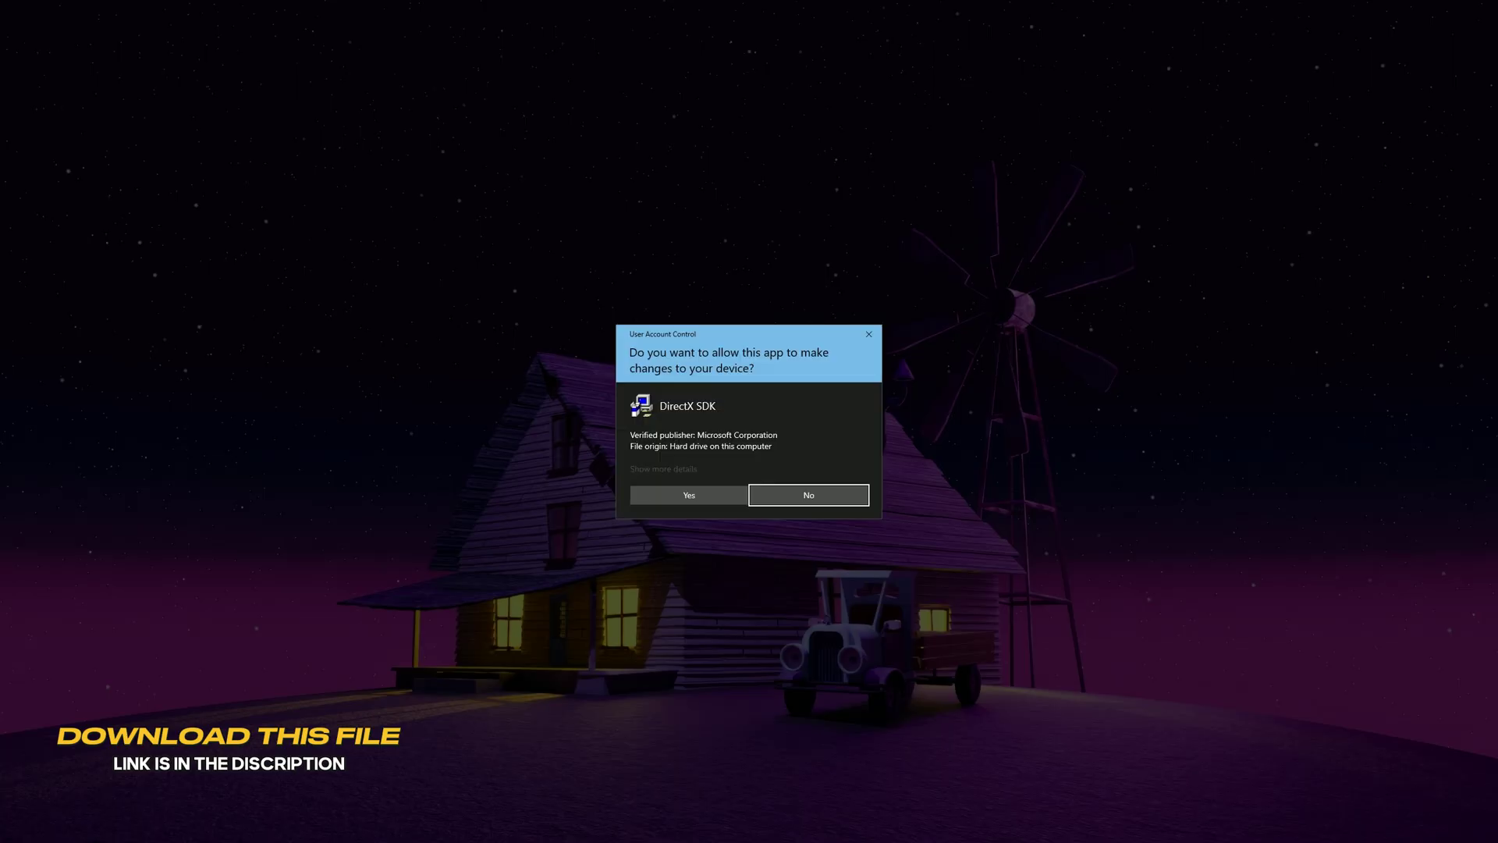
click(683, 495)
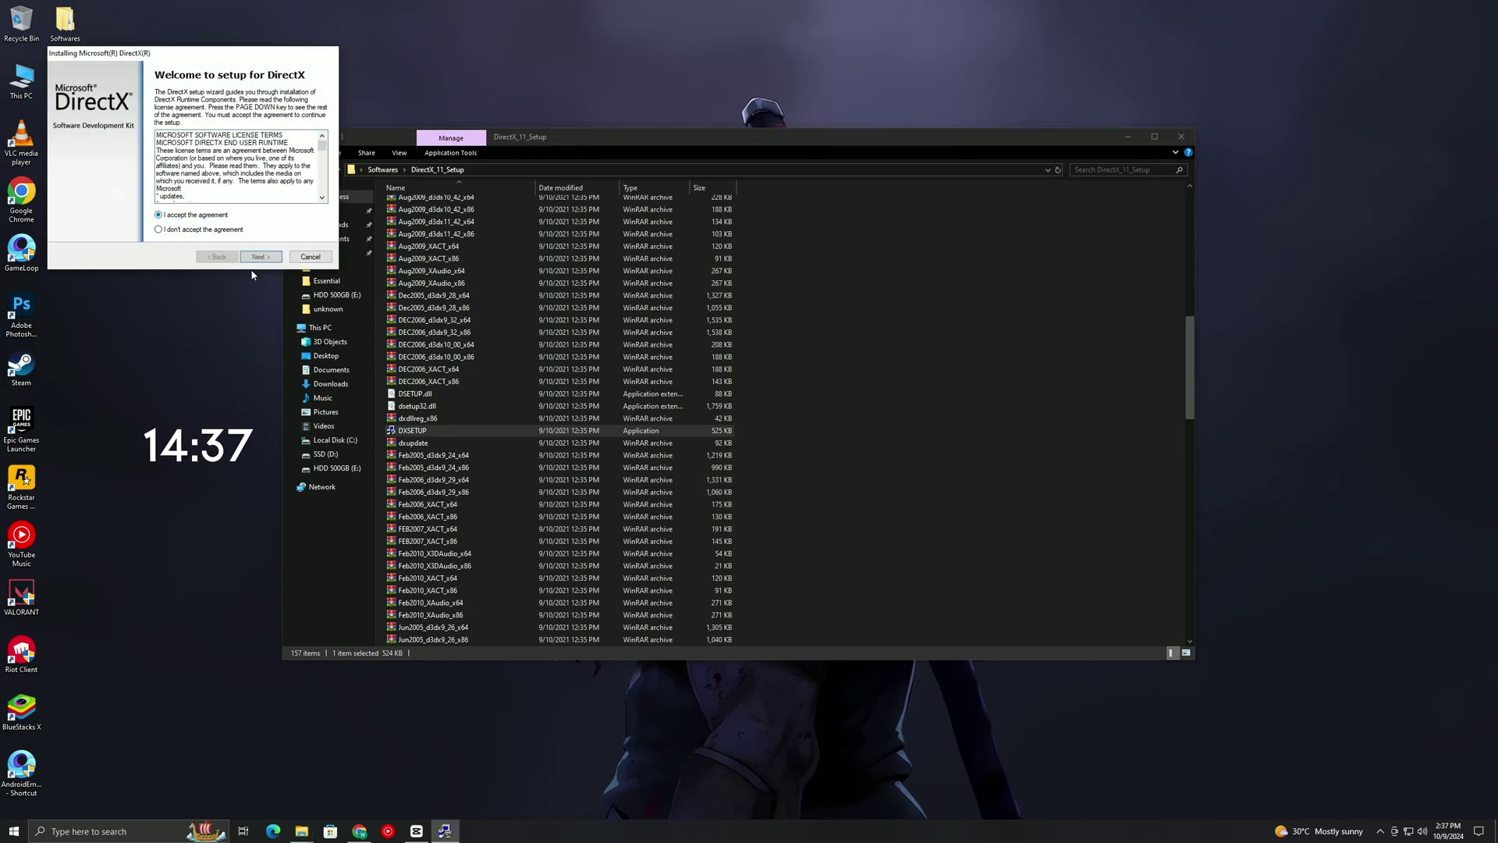
- Install the DirectX runtime components with the license agreement accepted and finish the setup wizard
click(271, 256)
click(260, 257)
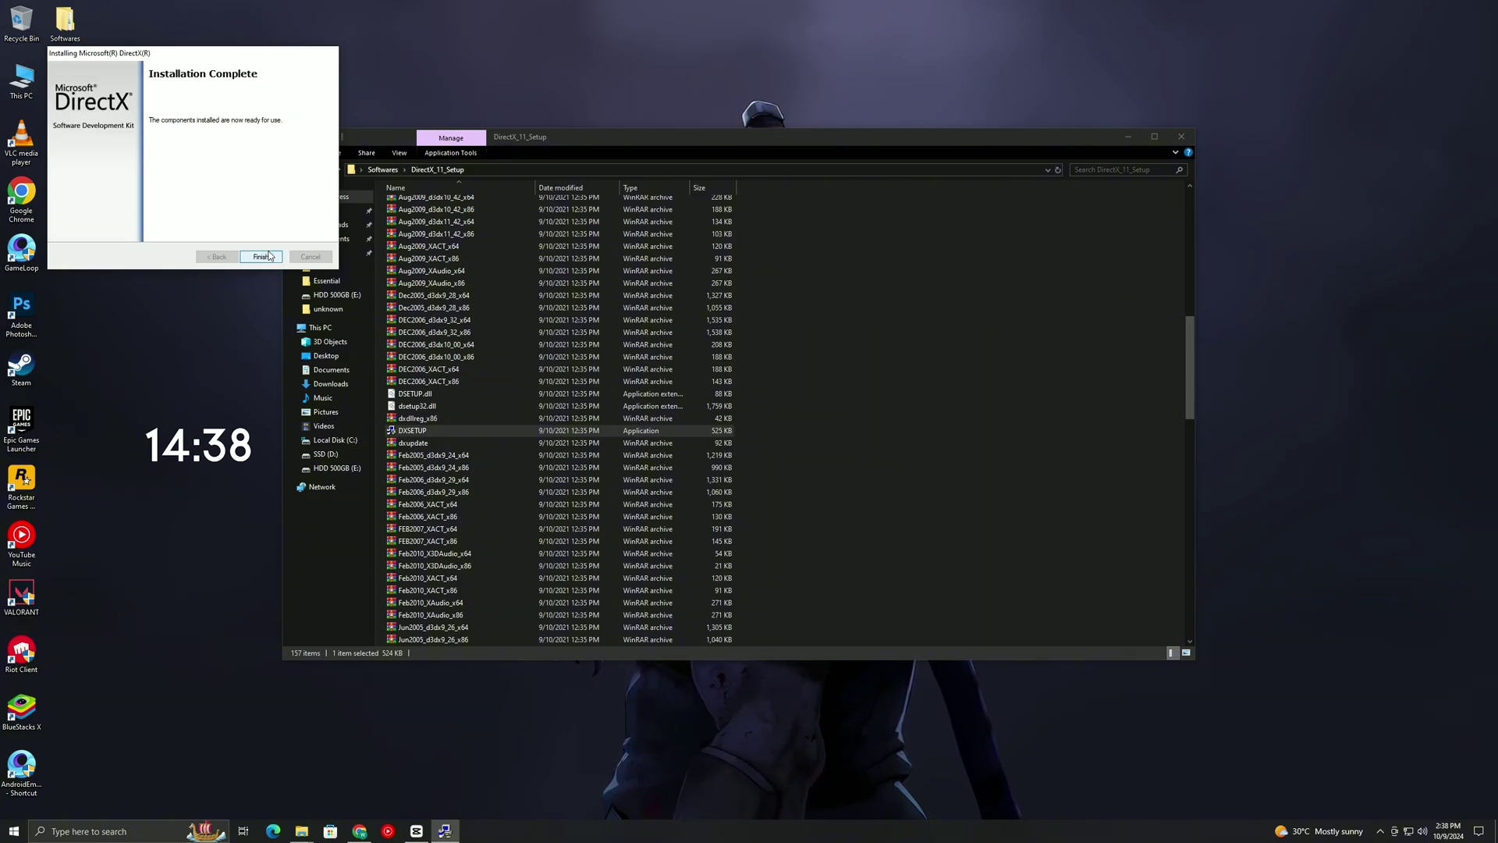
click(261, 256)
- Run install_all from the Visual-C-Runtimes-All-in-One-Jul-2021 folder, allow each installer to make changes, and return to the Softwares folder
click(291, 171)
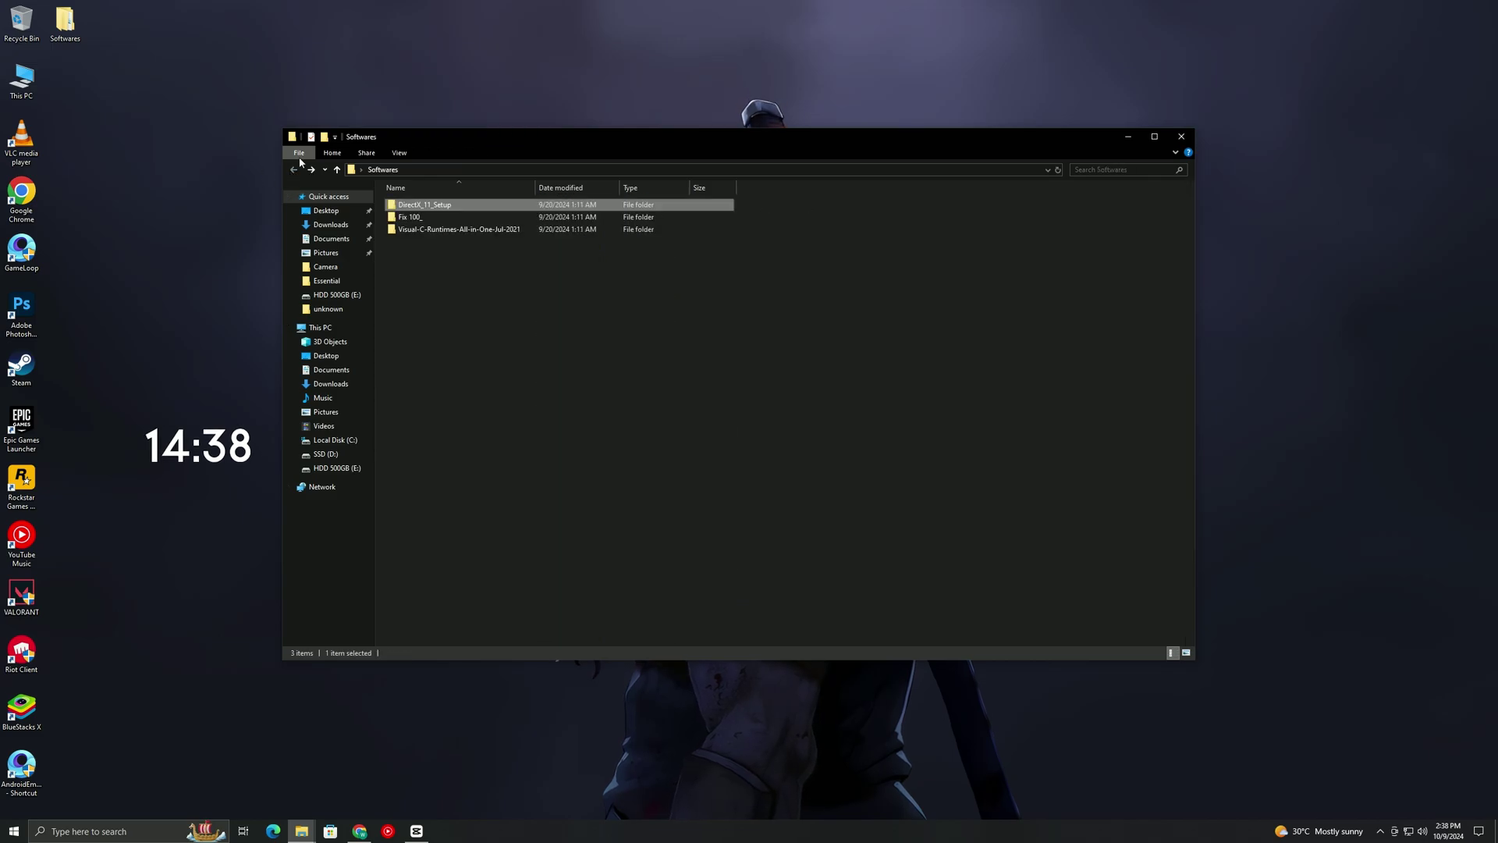
click(430, 233)
double_click(430, 231)
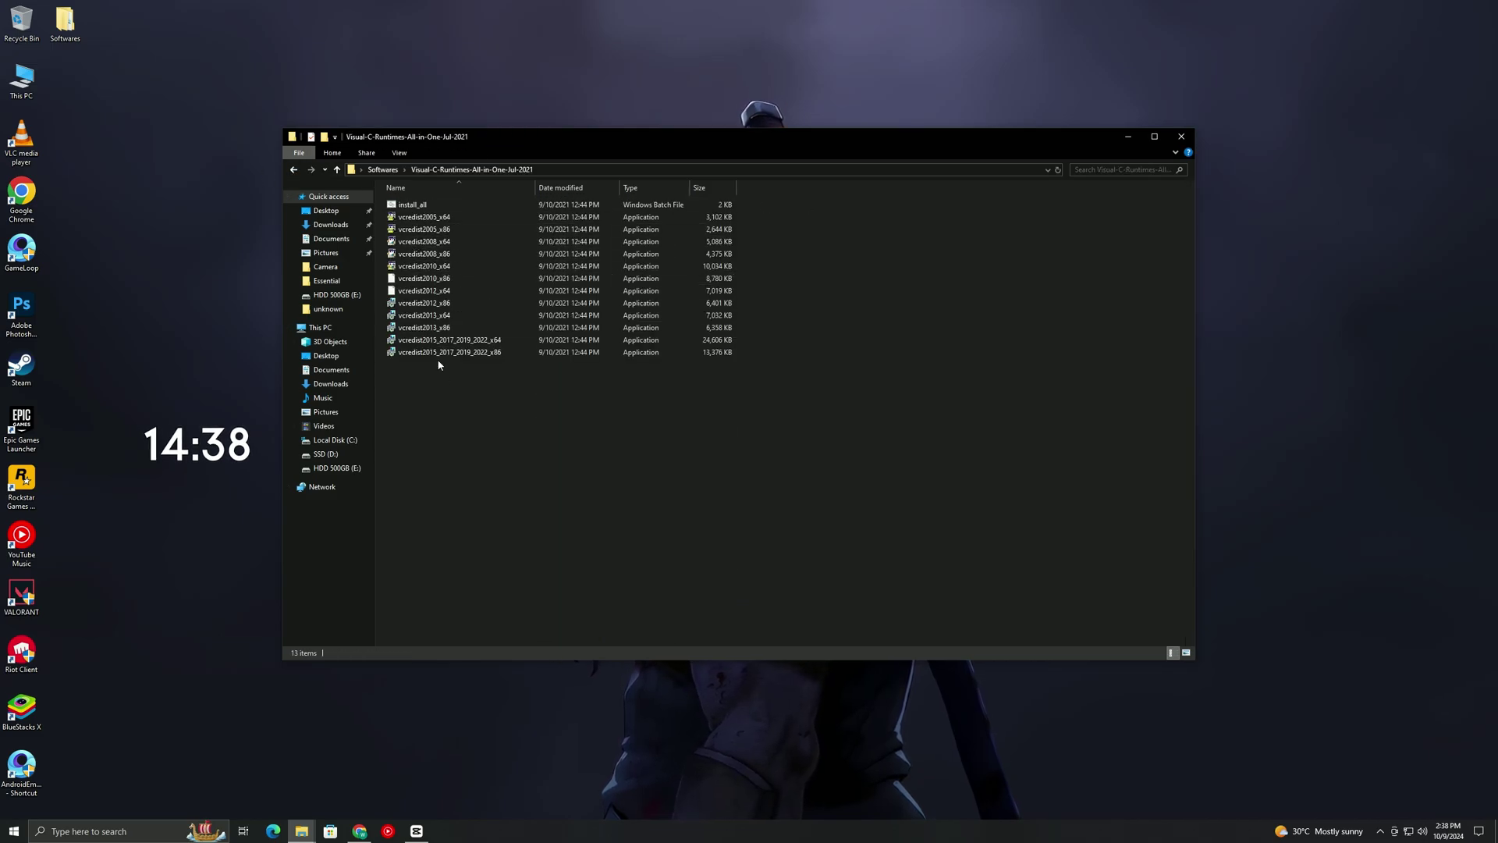
double_click(425, 205)
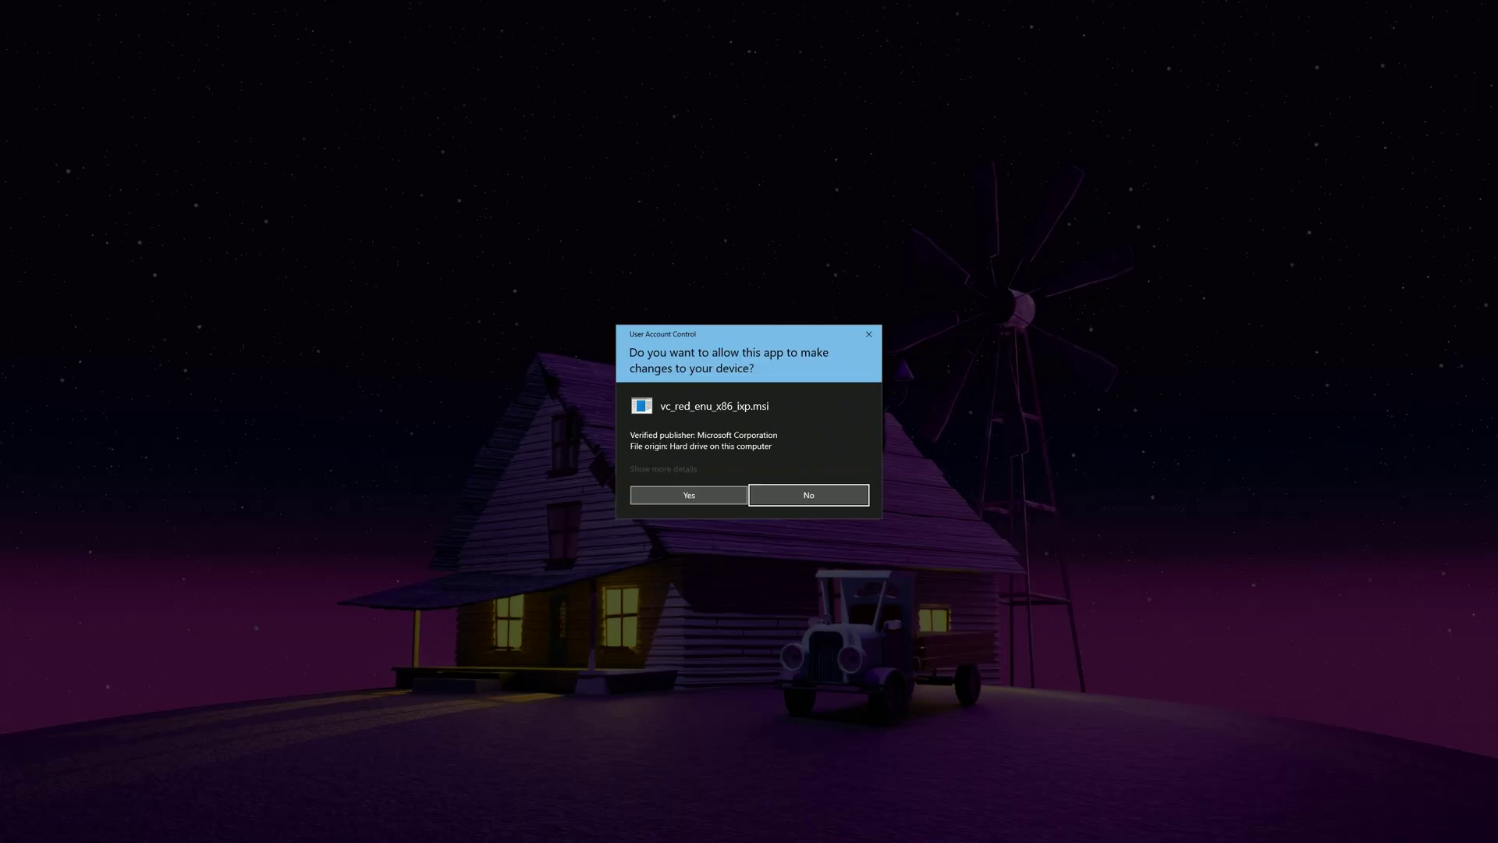
click(672, 493)
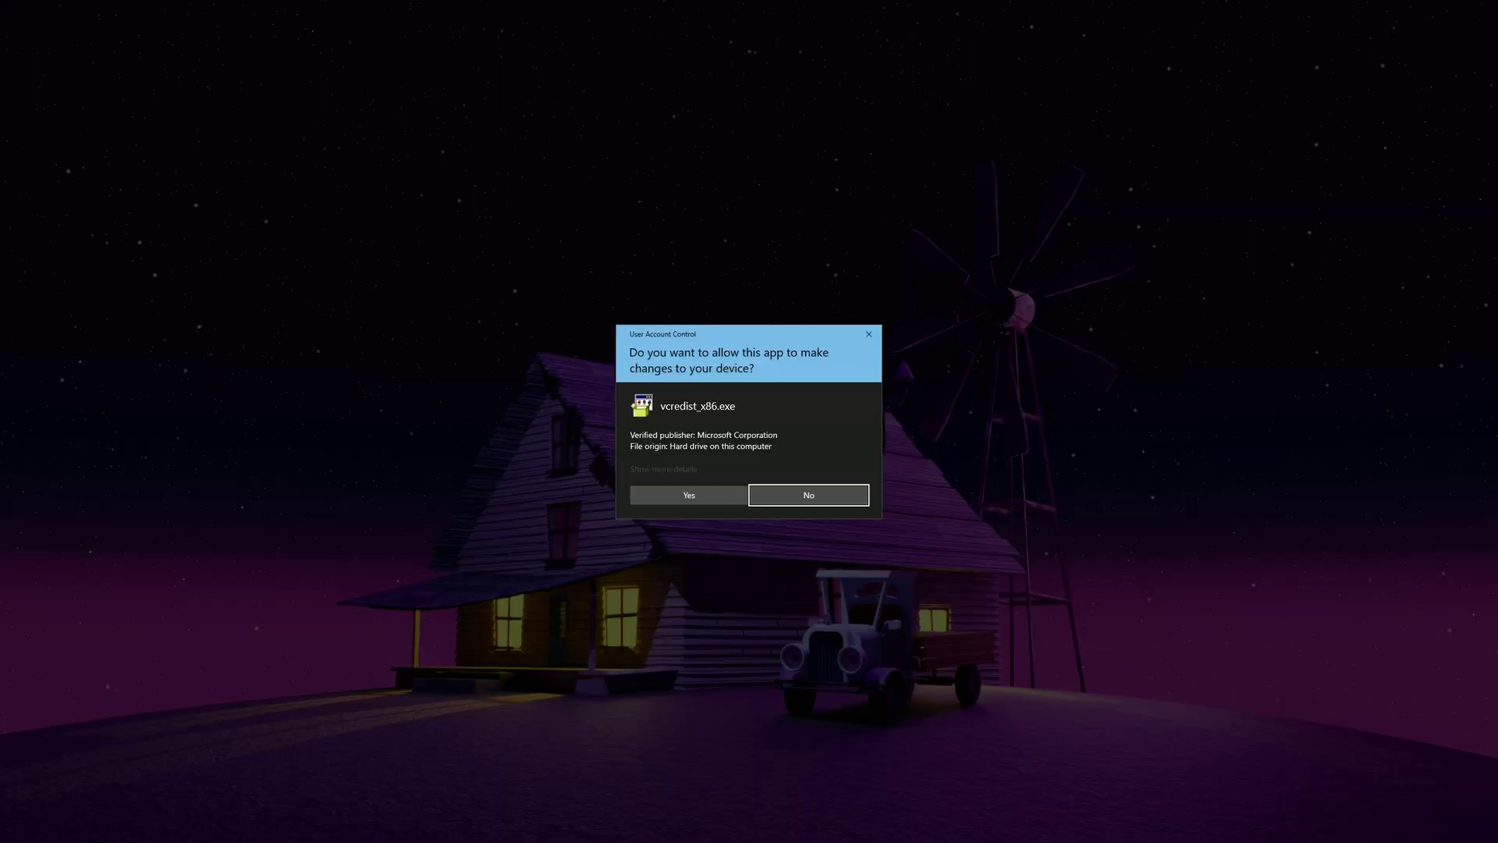
click(675, 497)
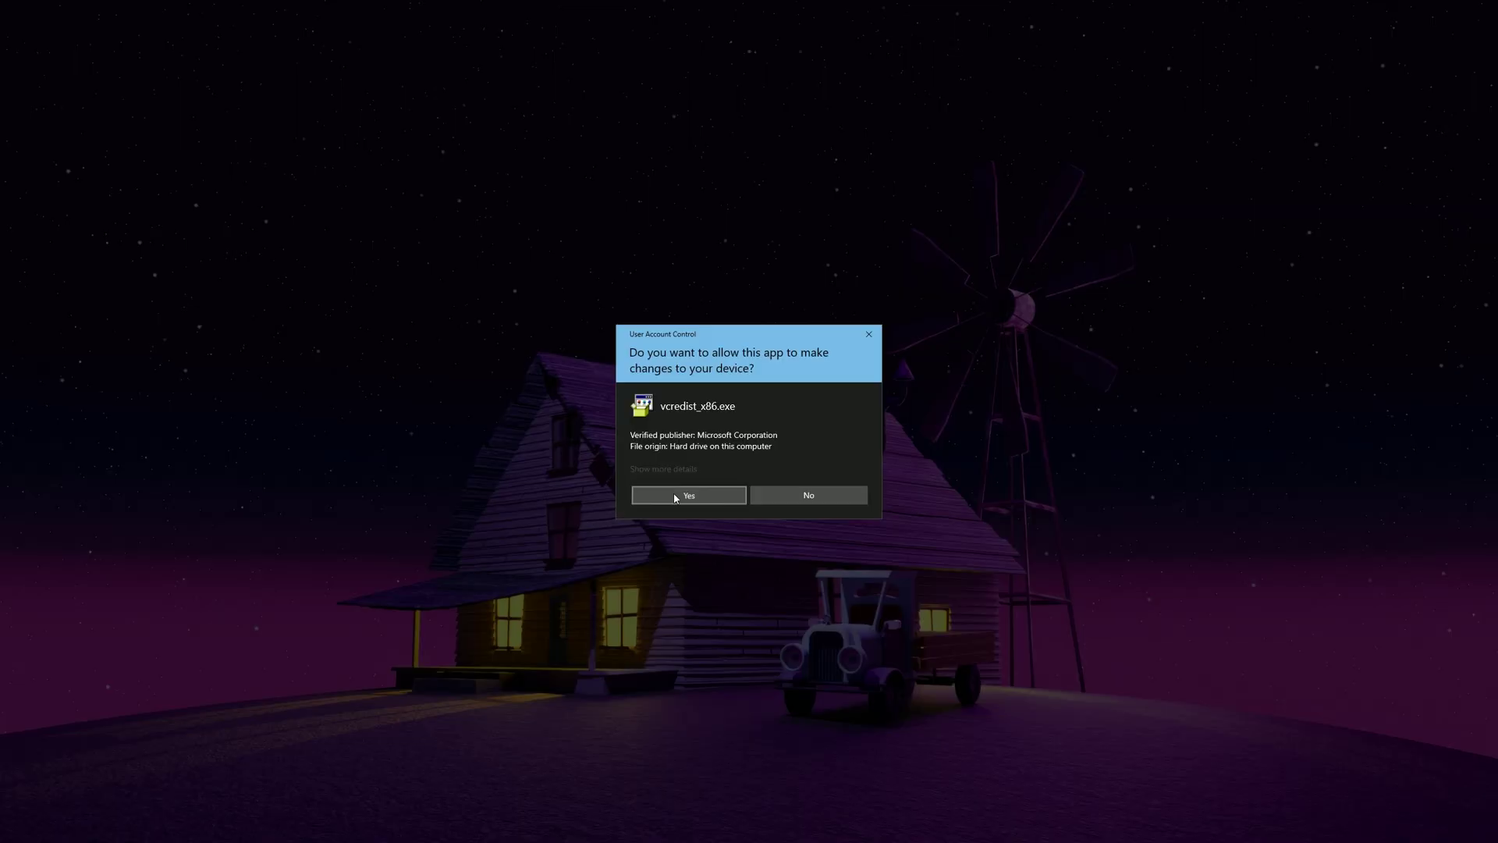
click(675, 498)
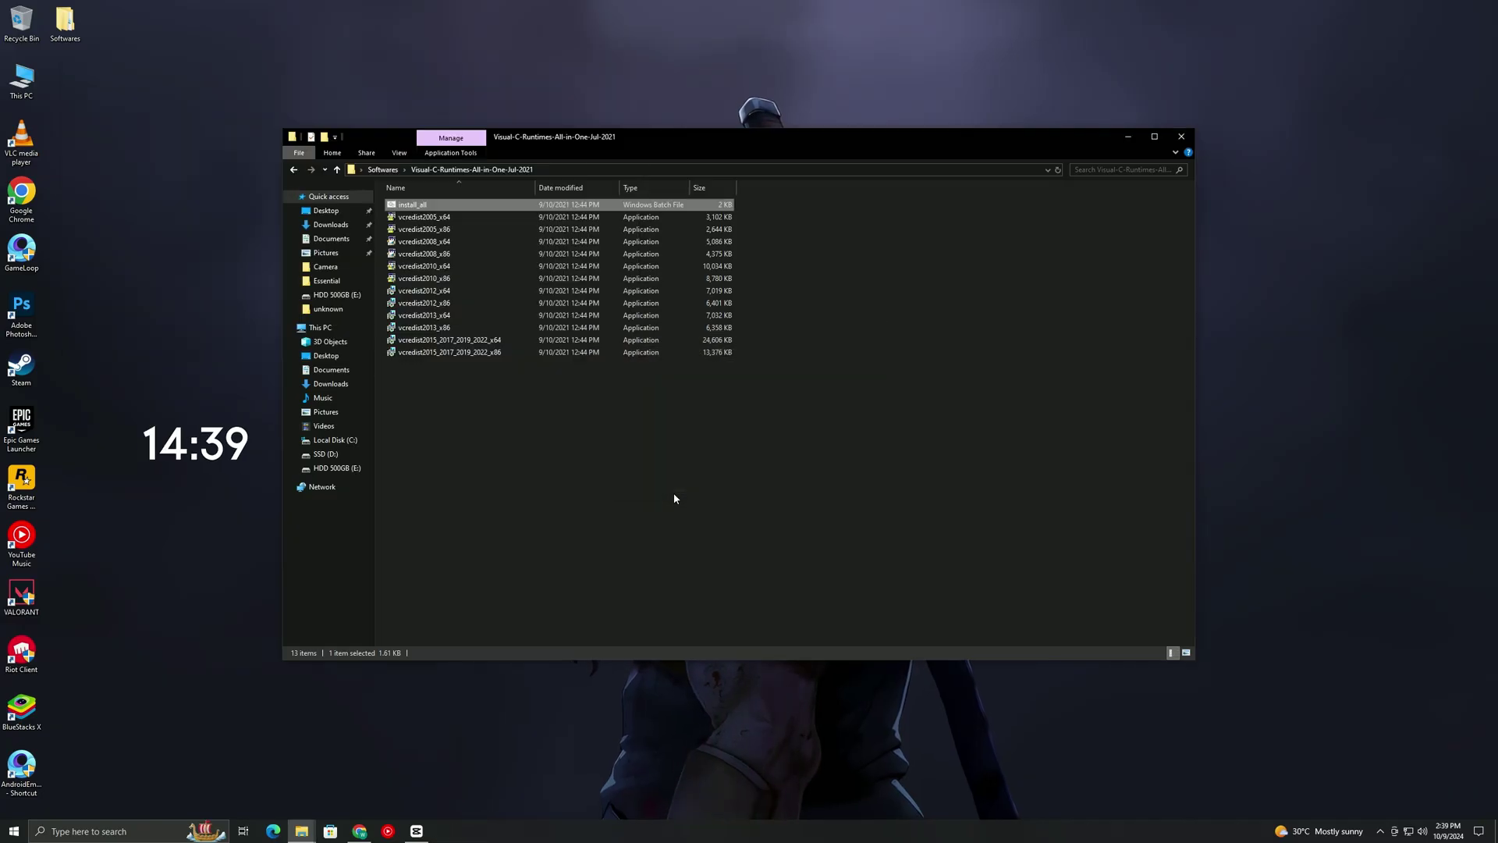
click(293, 170)
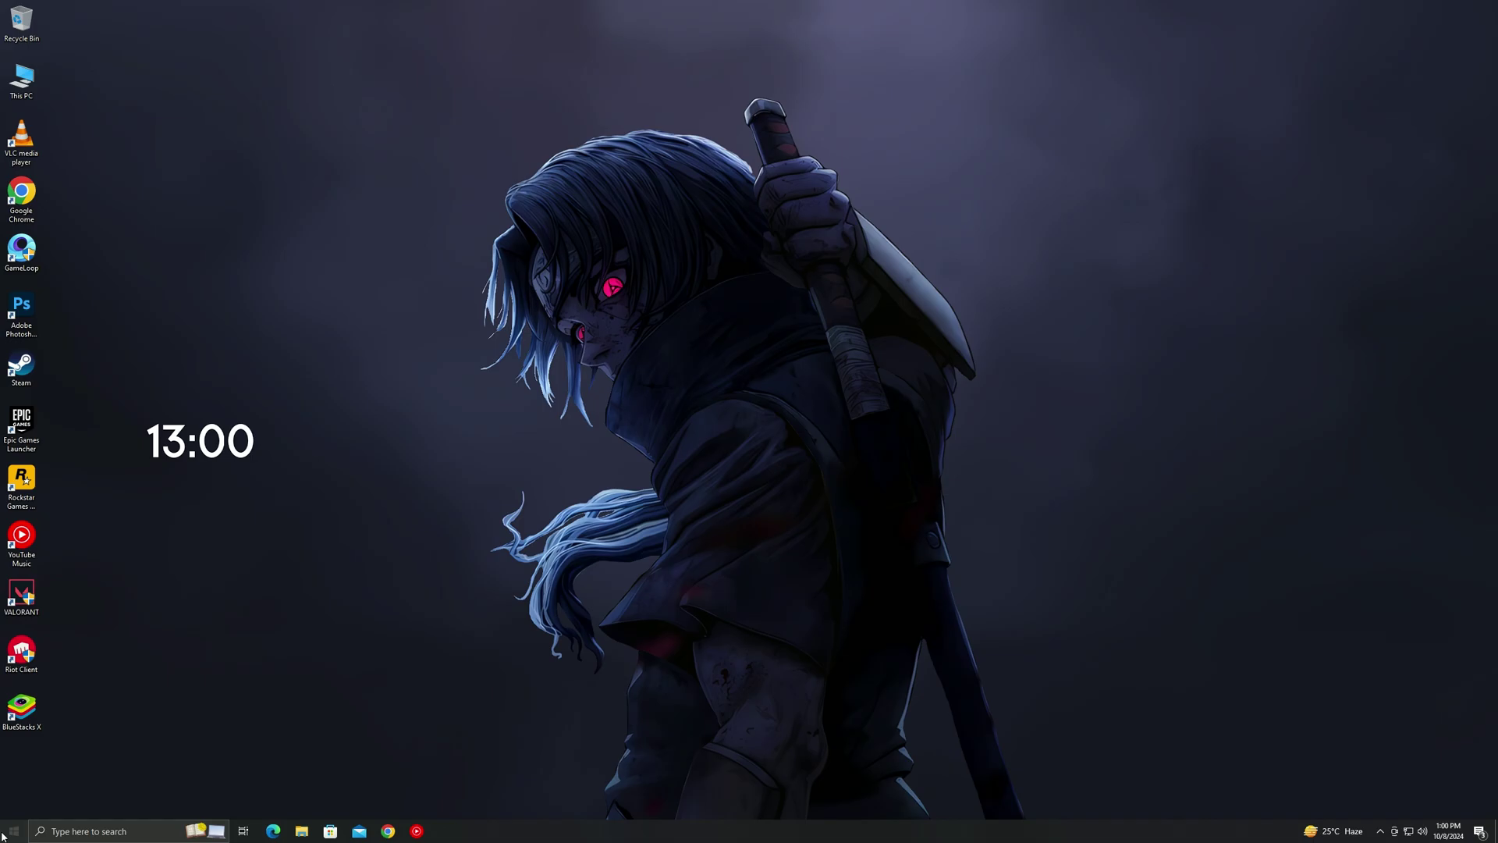
- Search Windows for "ms config" and open the advanced boot options in System Configuration
click(4, 833)
text(ms)
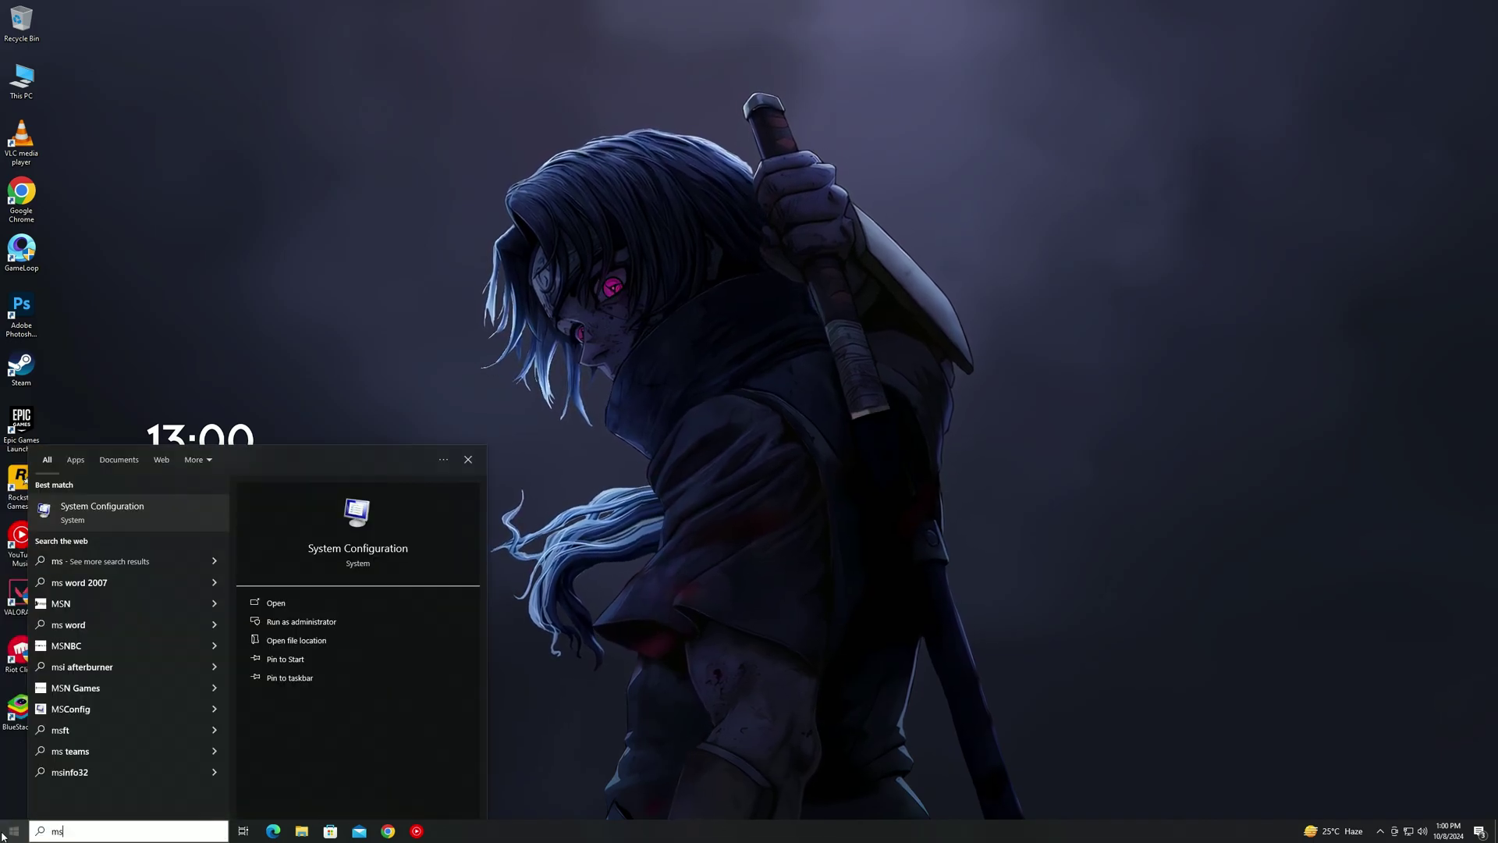
text( config)
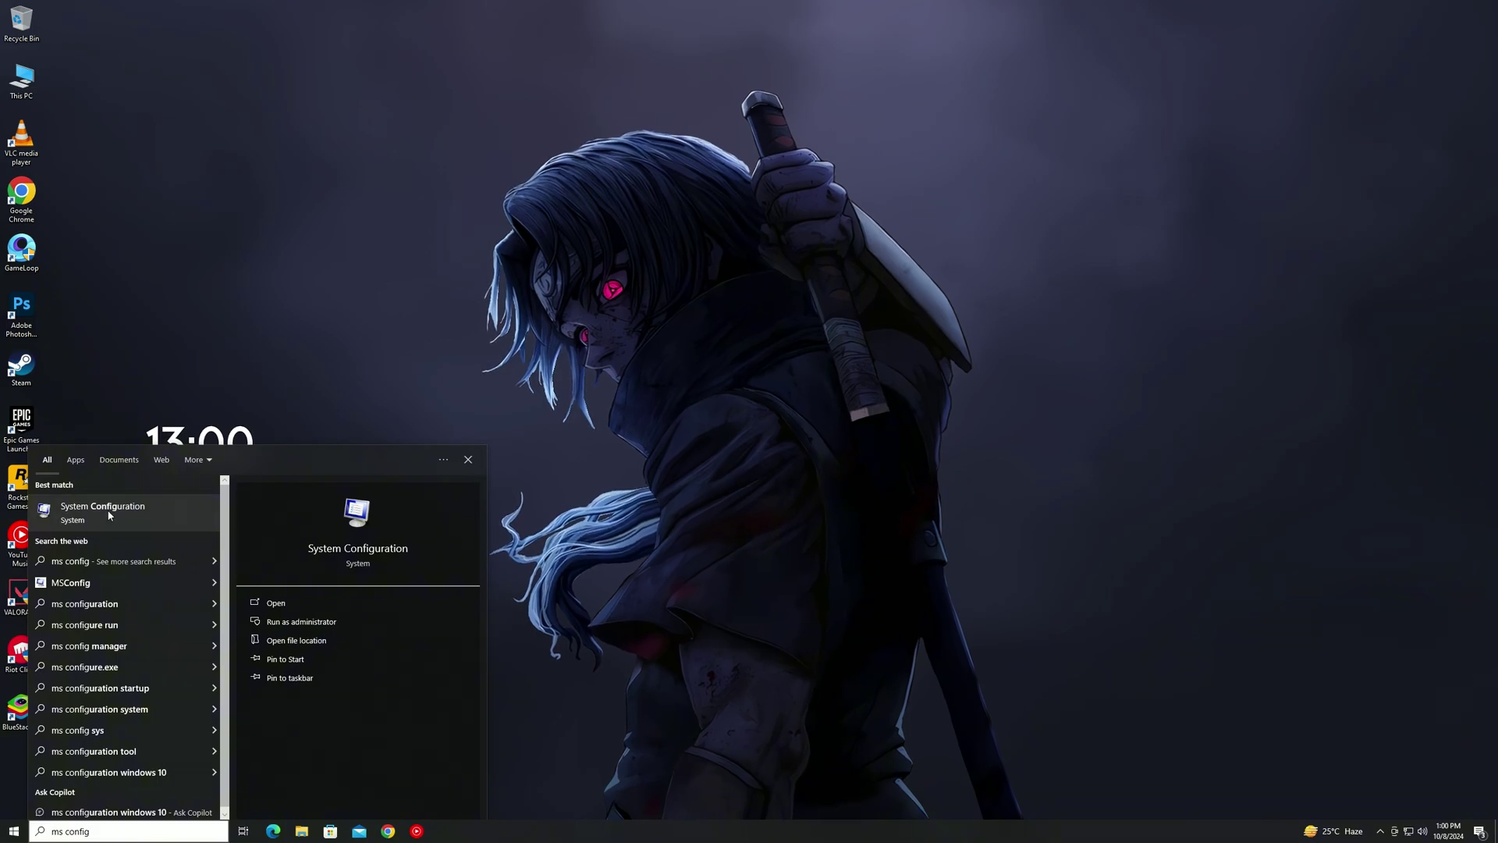
click(73, 526)
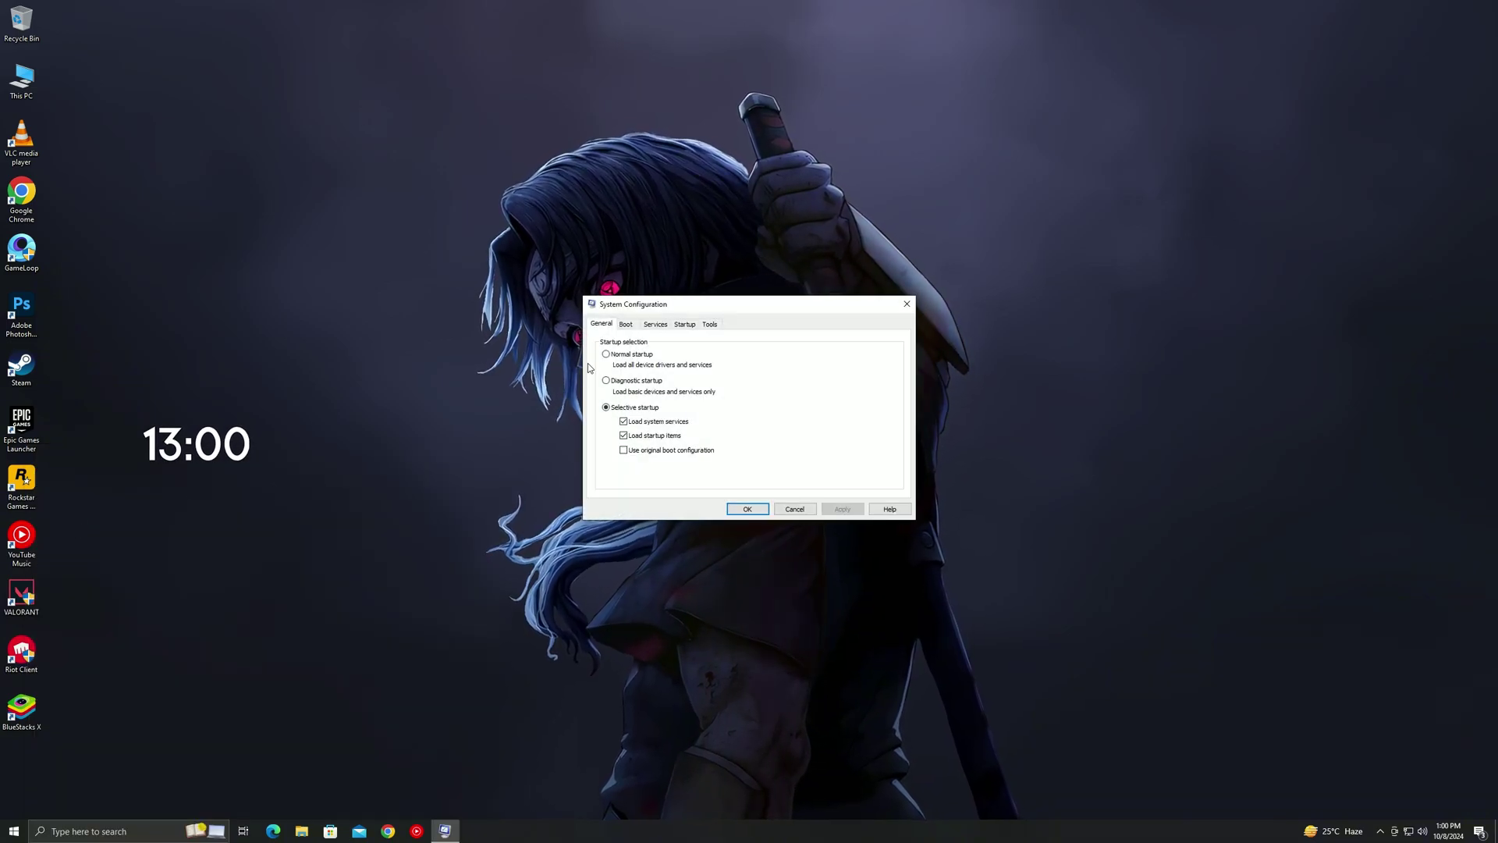
click(625, 325)
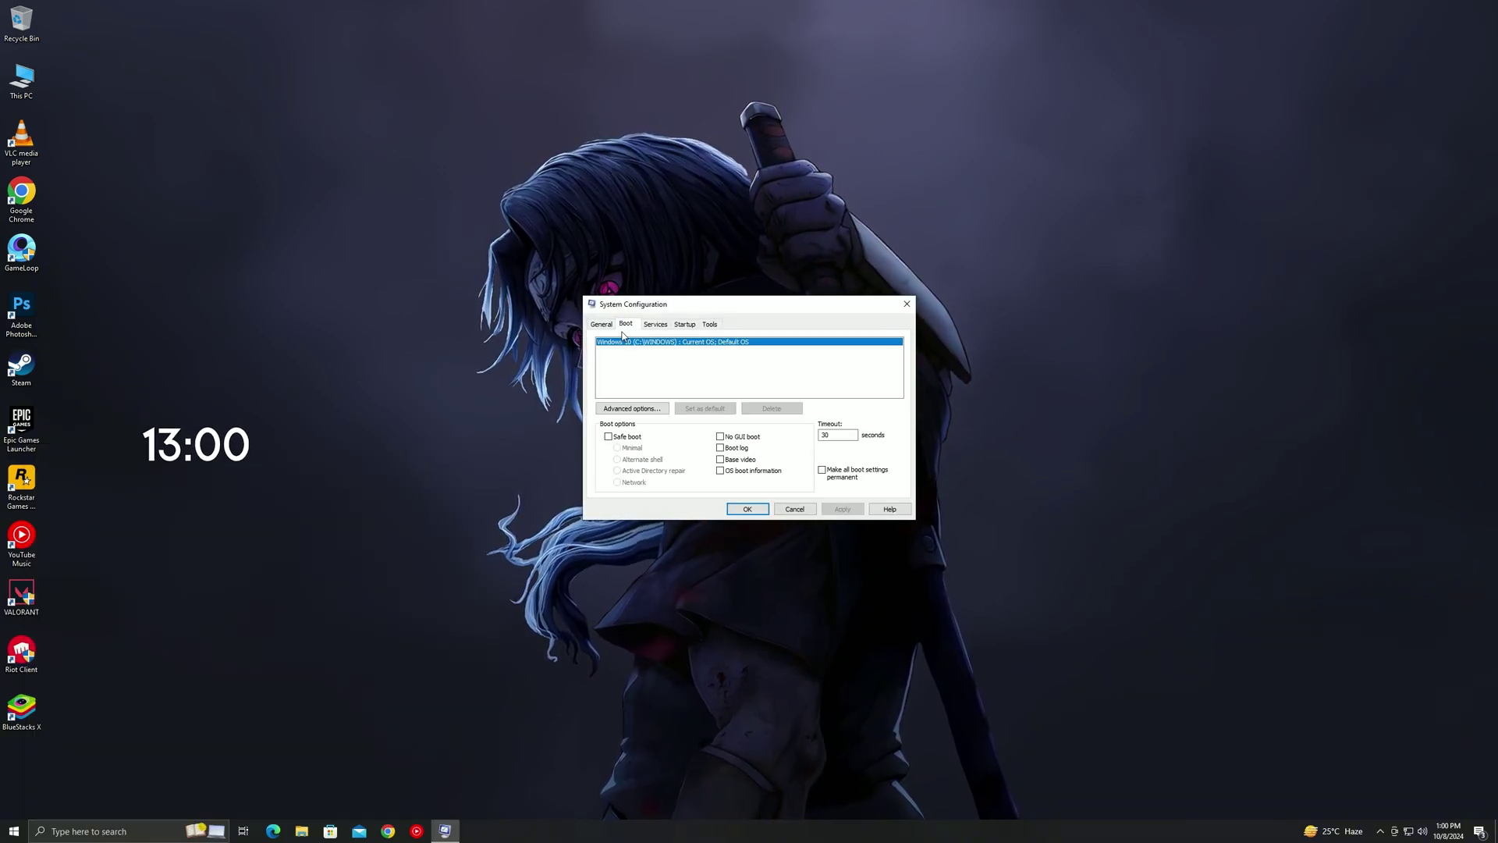
click(612, 409)
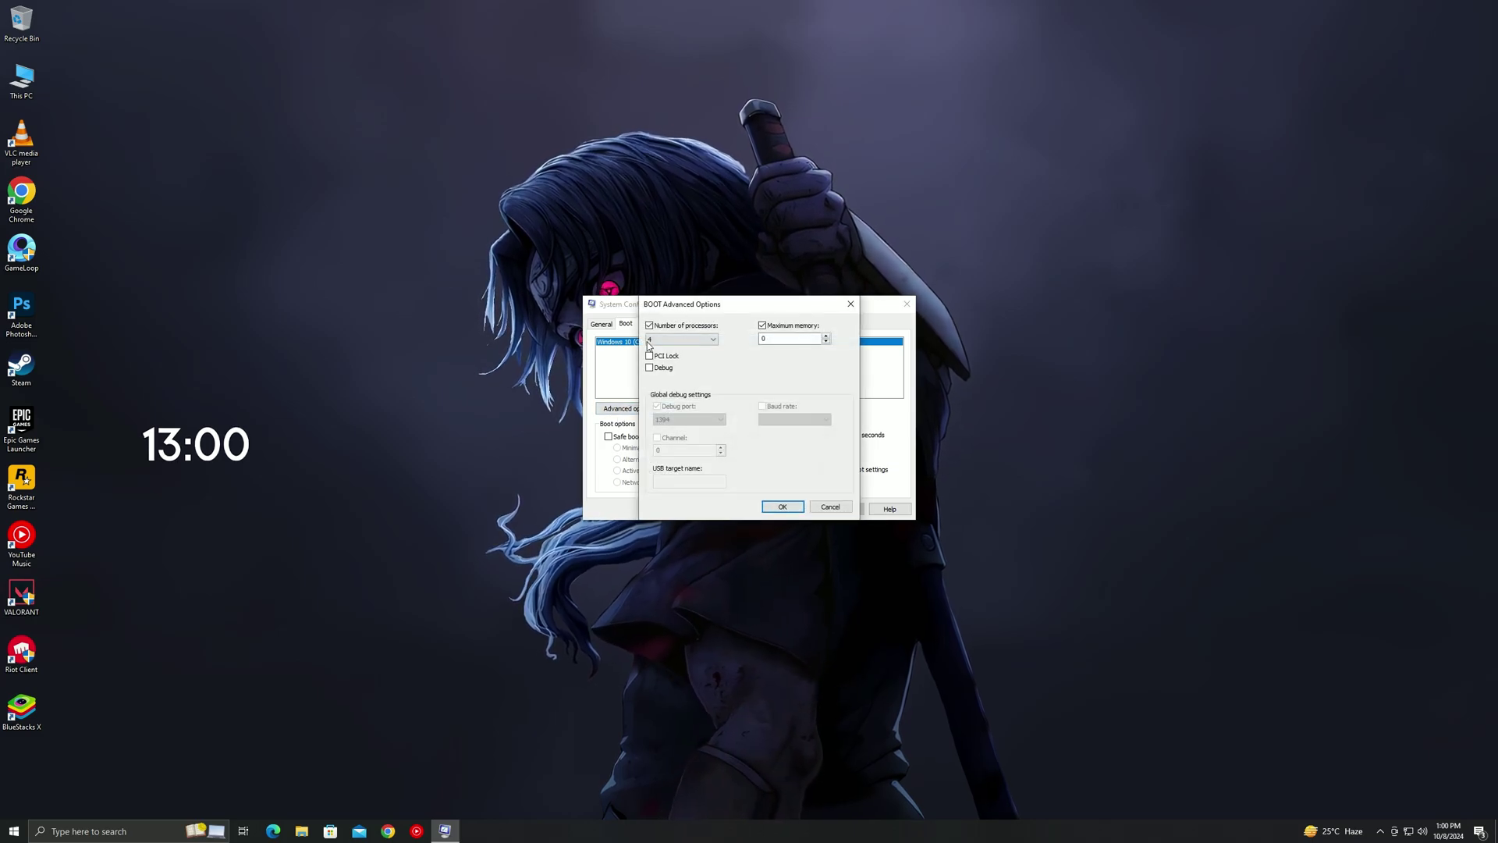
- Turn off the maximum memory limit, save the boot configuration, and dismiss the restart prompt
click(766, 325)
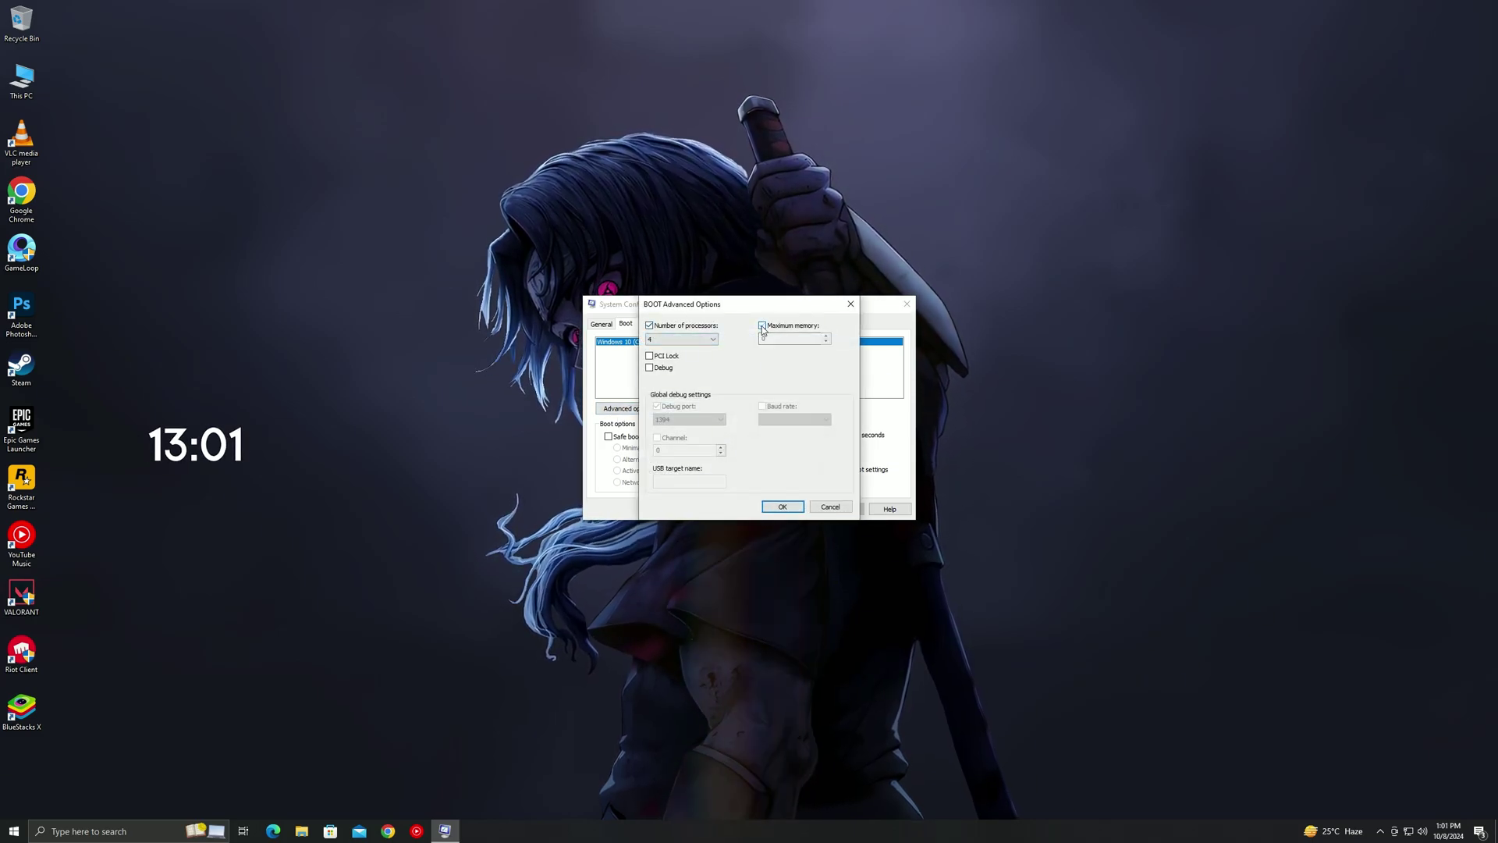
click(781, 507)
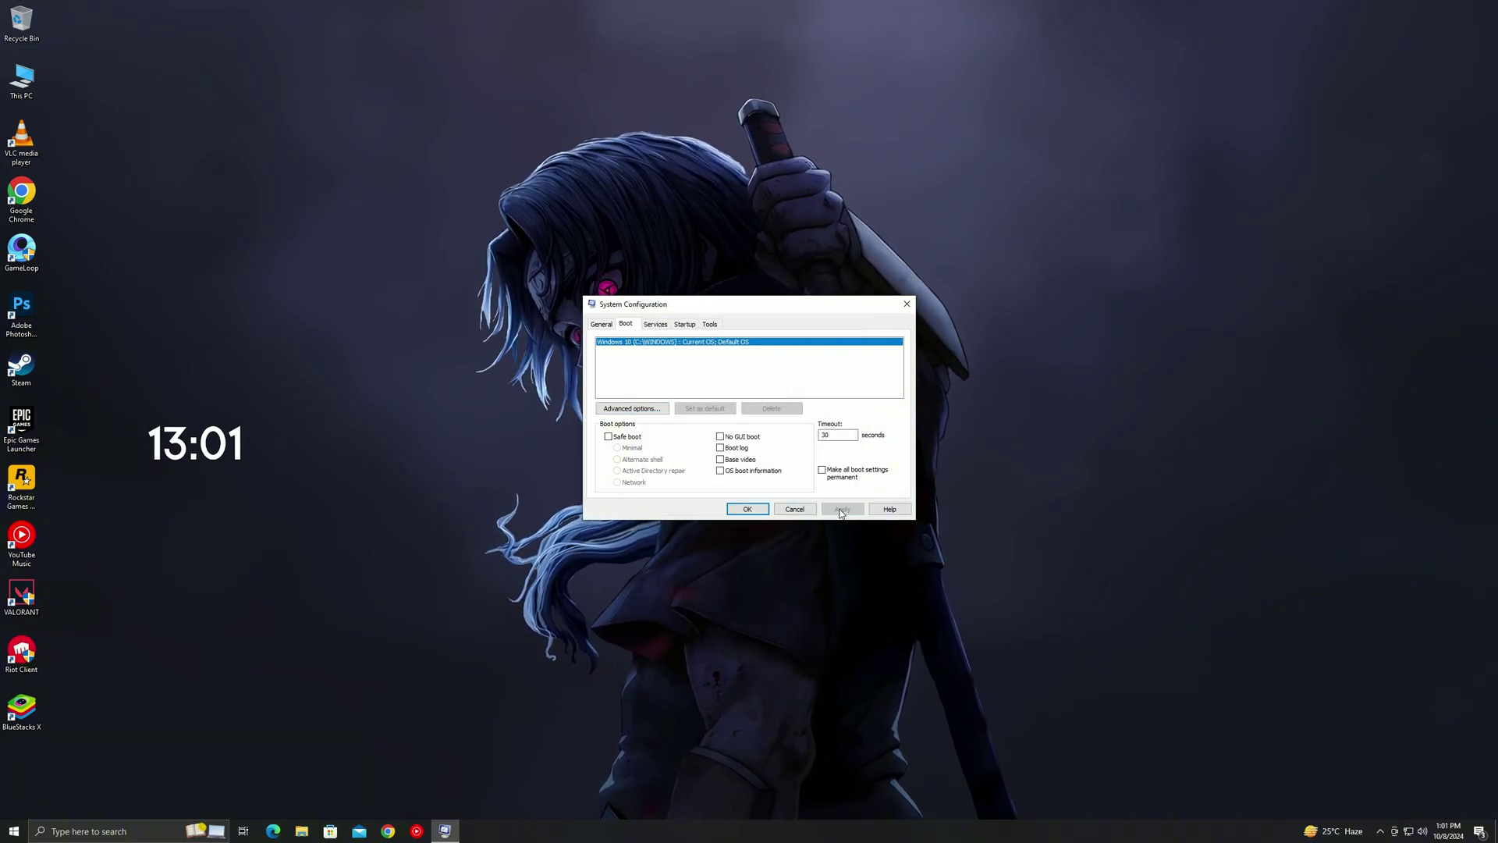
click(747, 509)
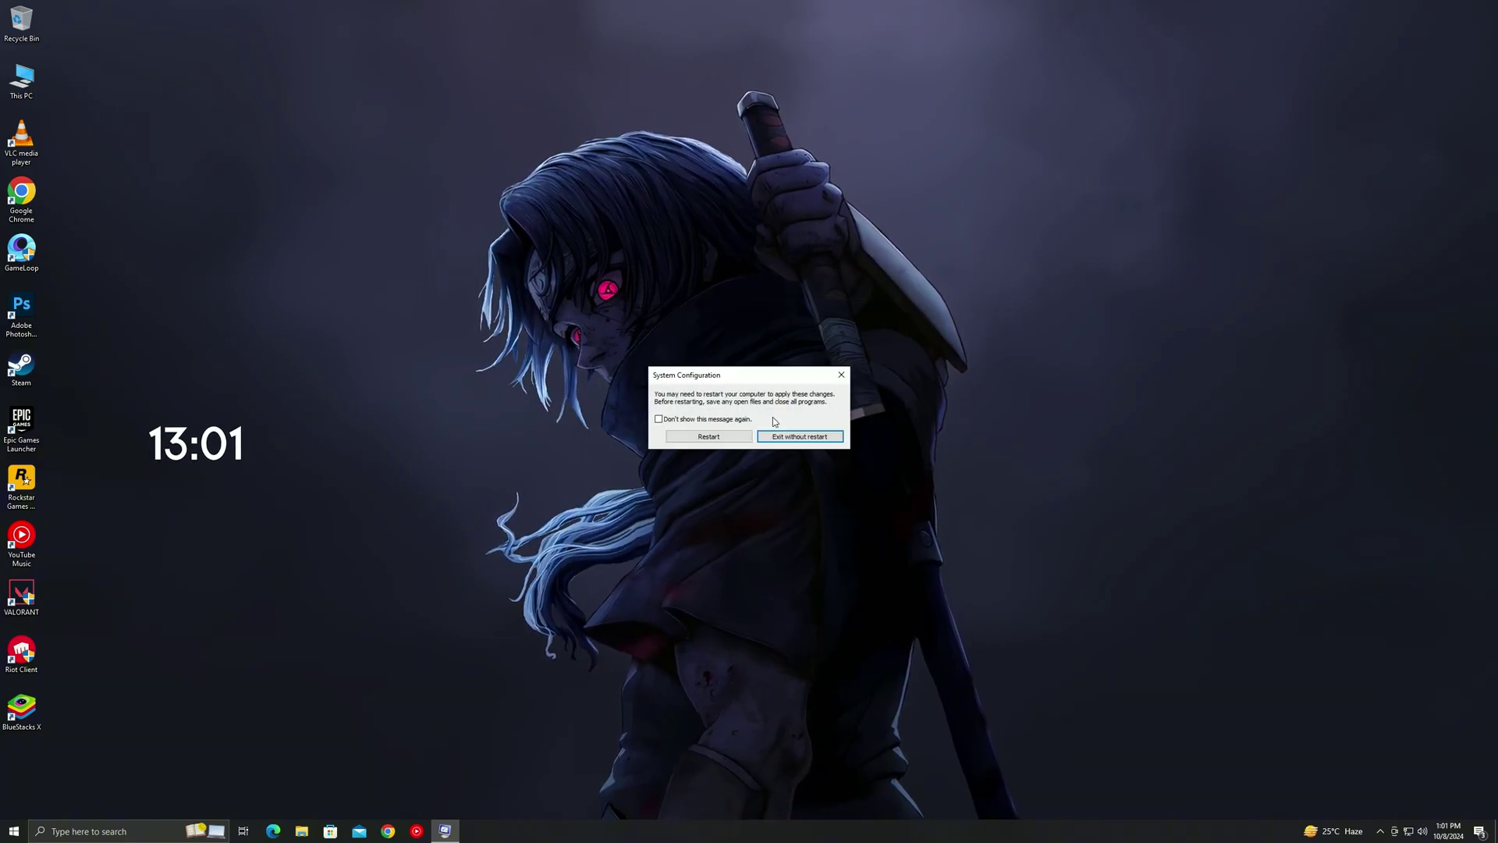
click(841, 375)
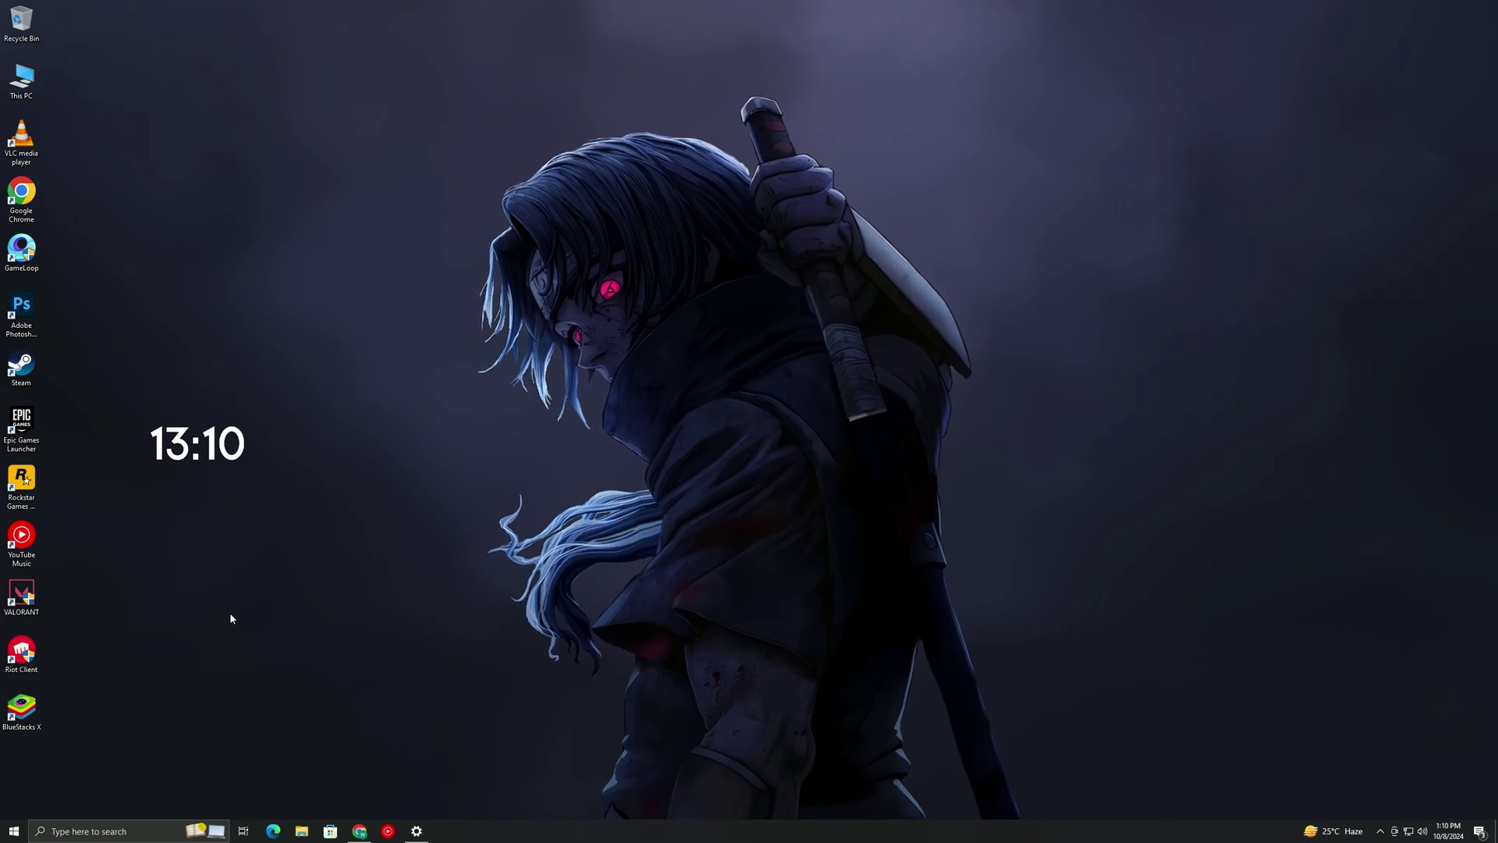
- Search Windows for "gpu", open Graphics settings, and browse the Desktop folder for a game to add without adding one
click(8, 832)
text(gpu)
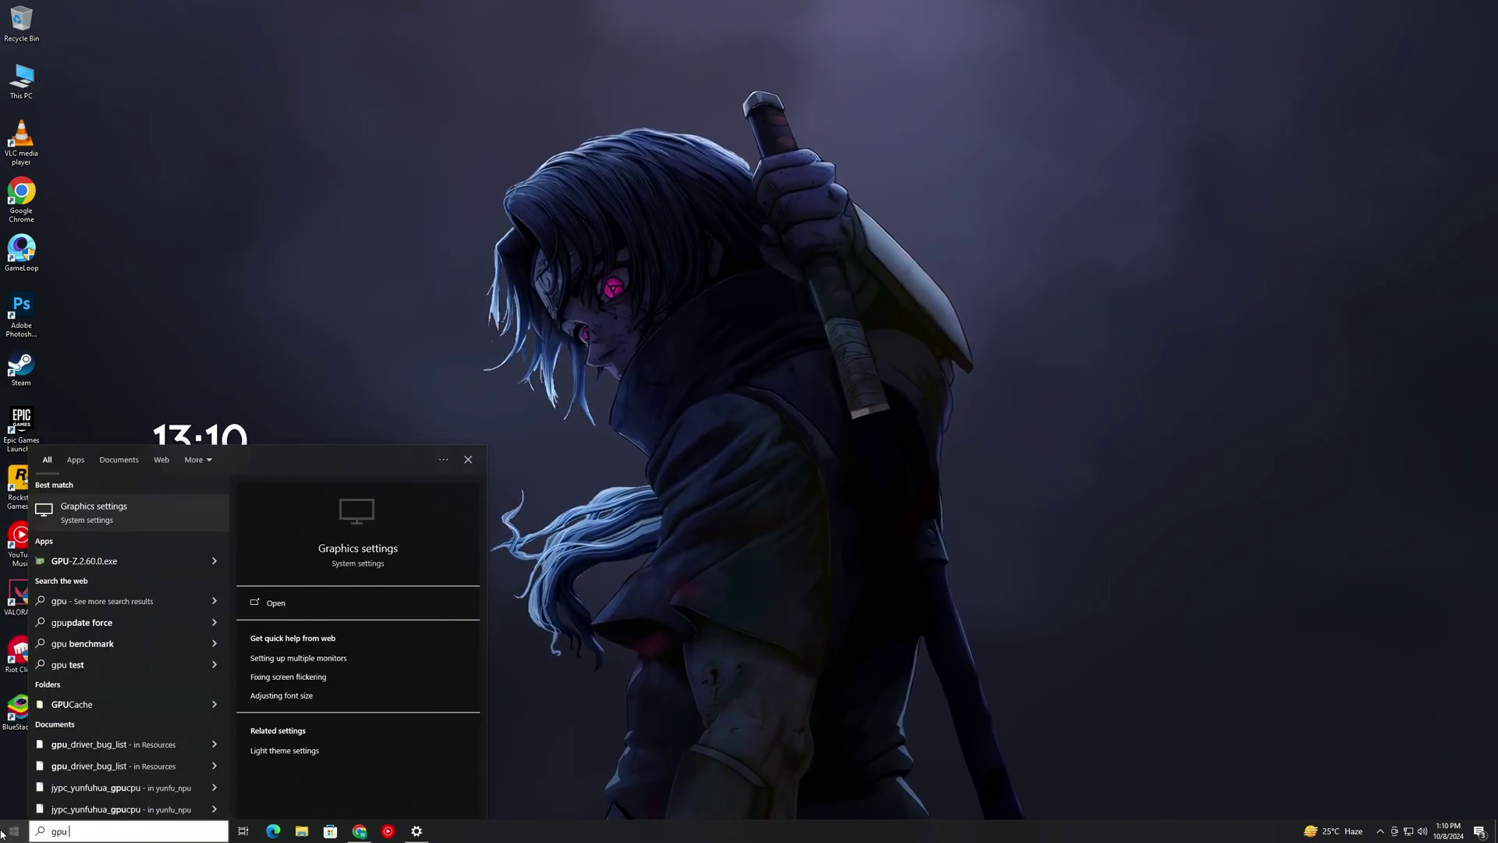
click(82, 507)
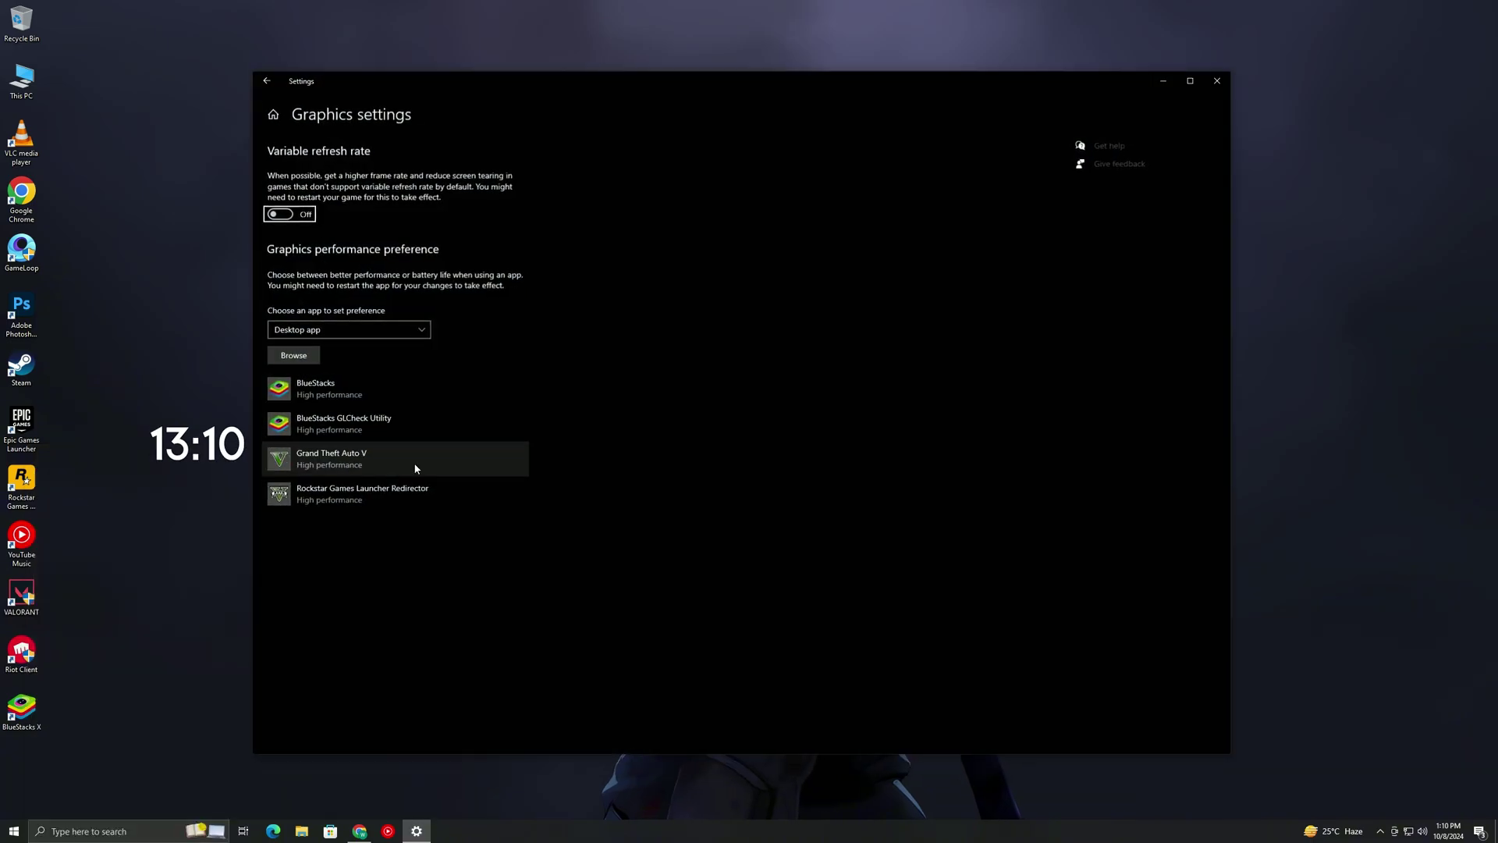
click(293, 355)
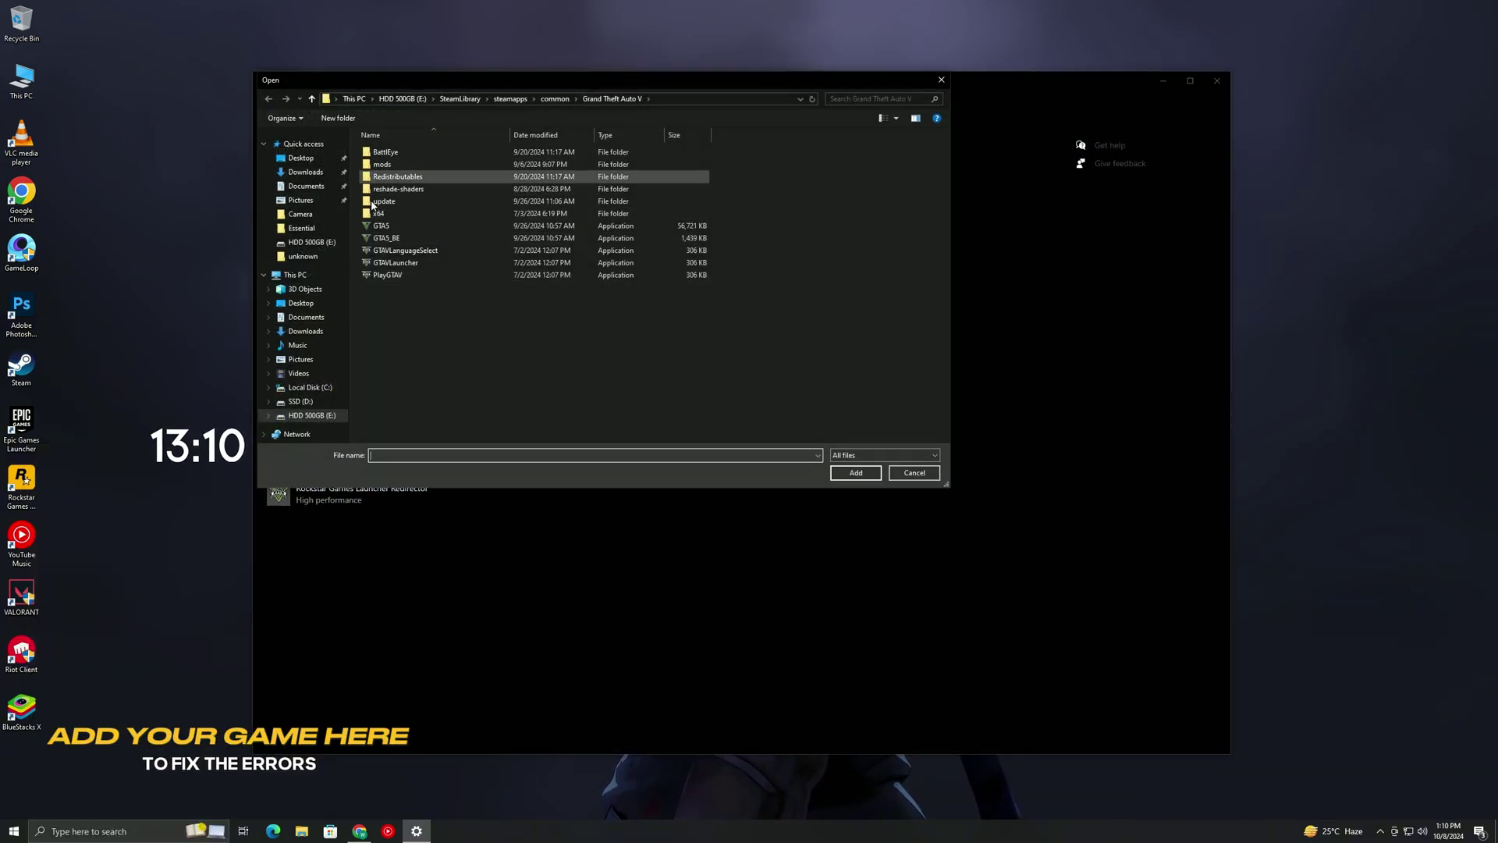
click(301, 158)
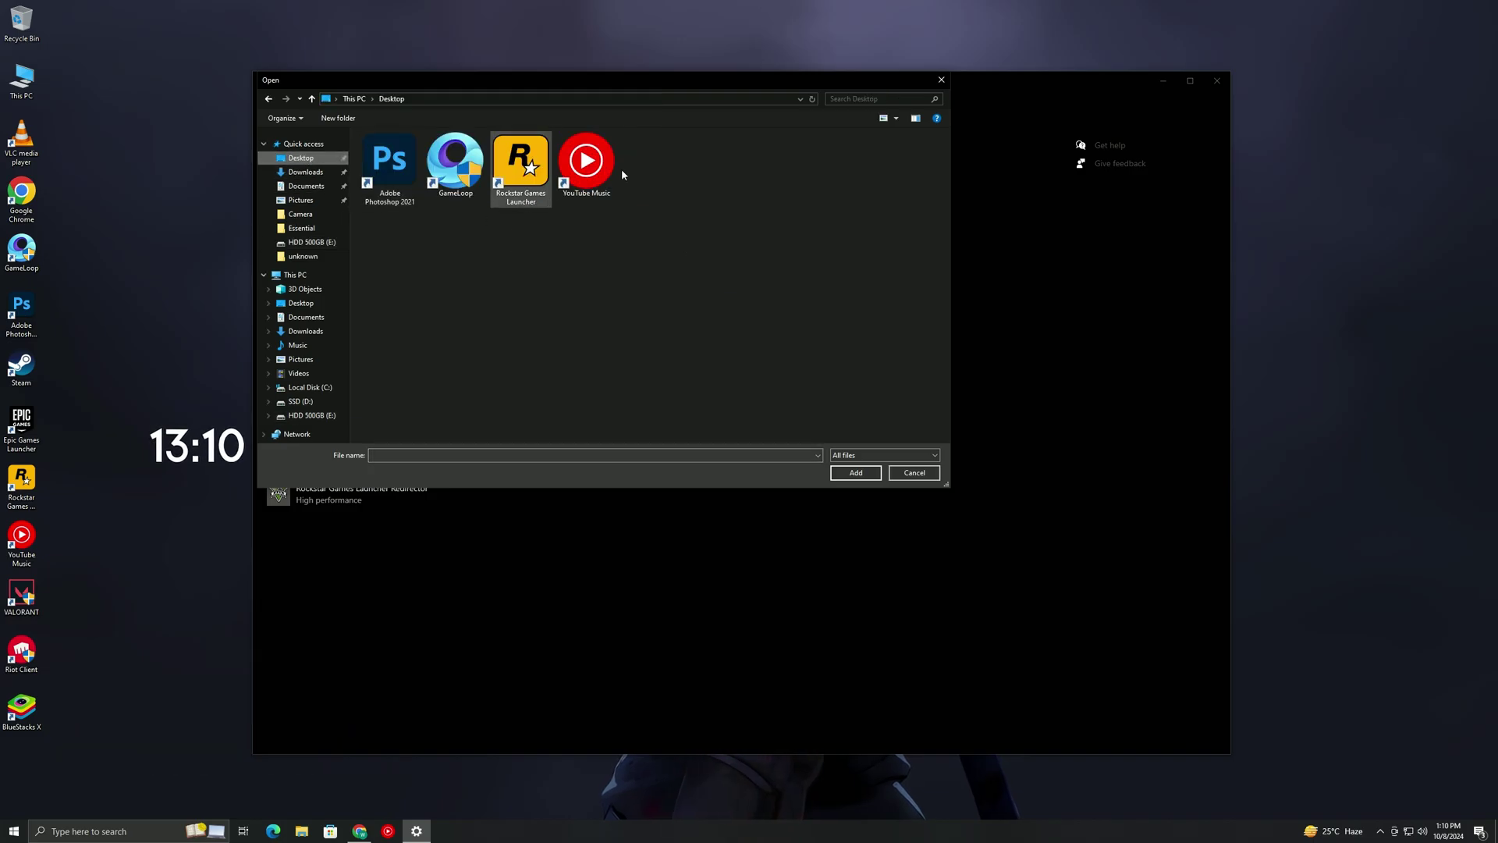
click(924, 473)
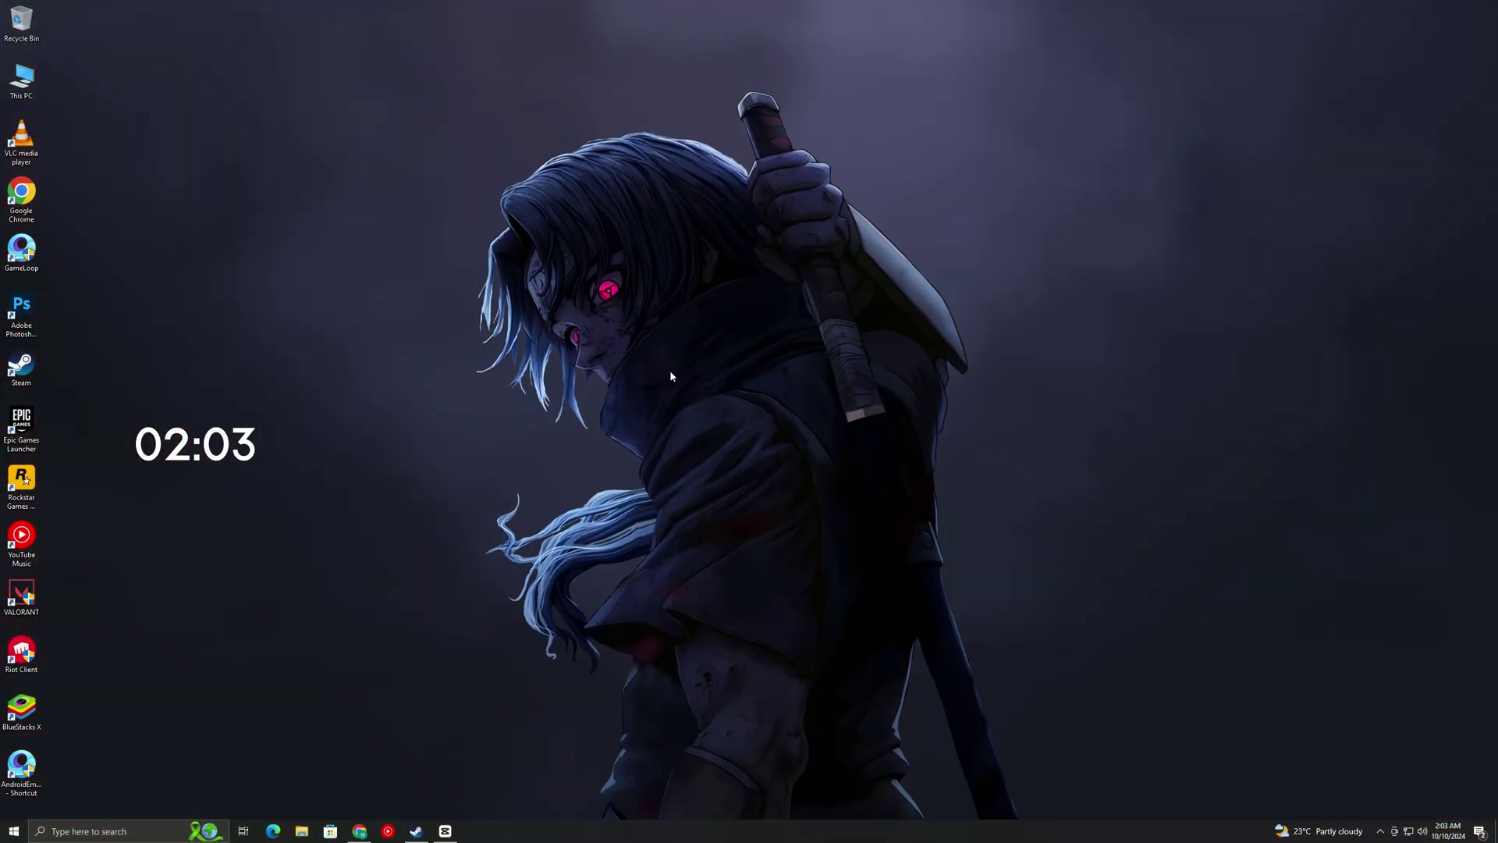
- Open the Windows Temp folder with the Run command TEMP, delete all its files while skipping the in-use one, and close it
key(super+r)
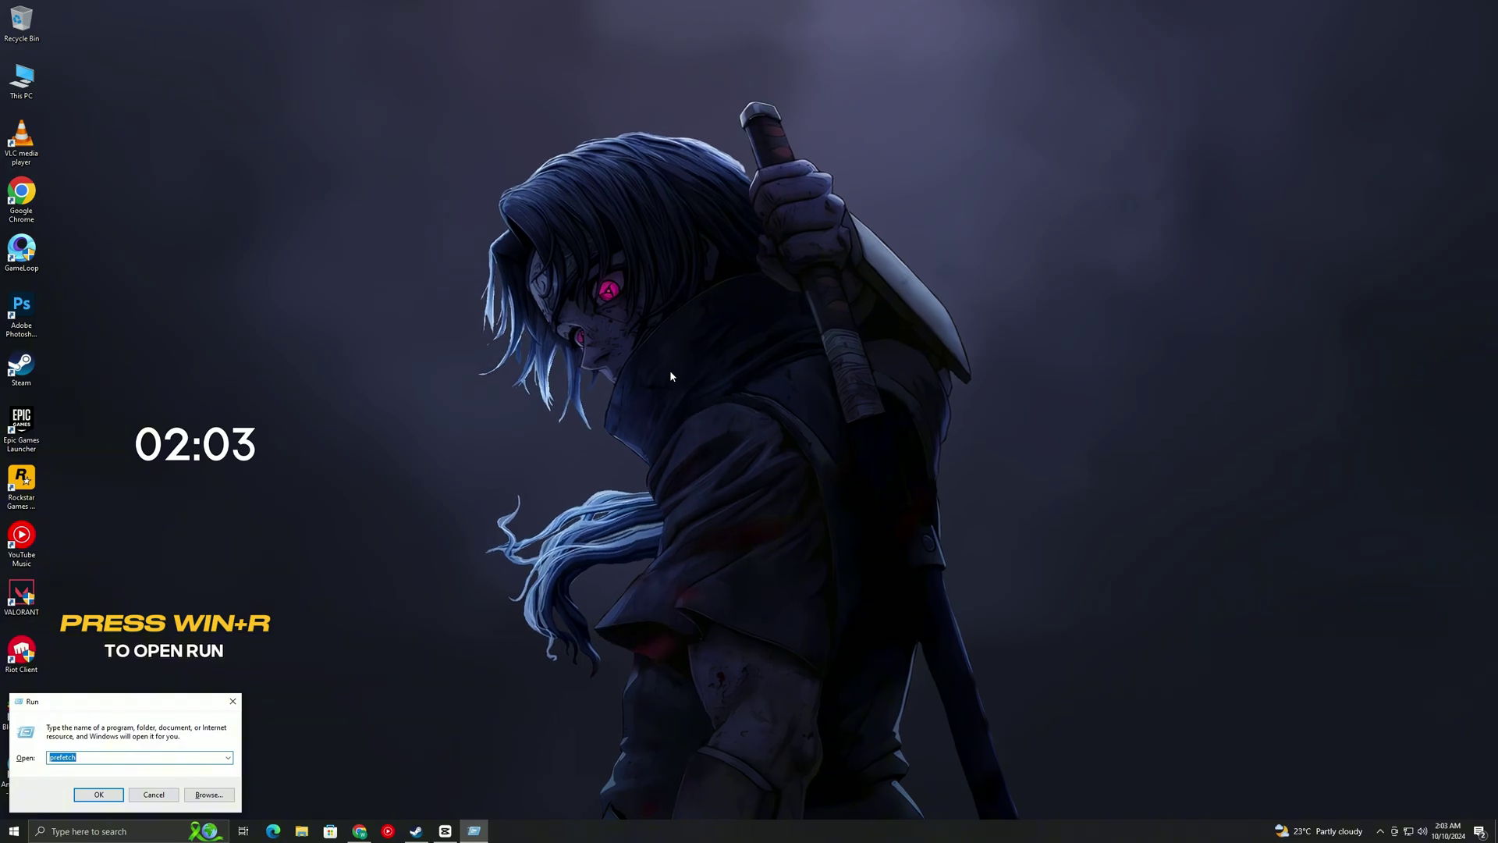
text(TEMP)
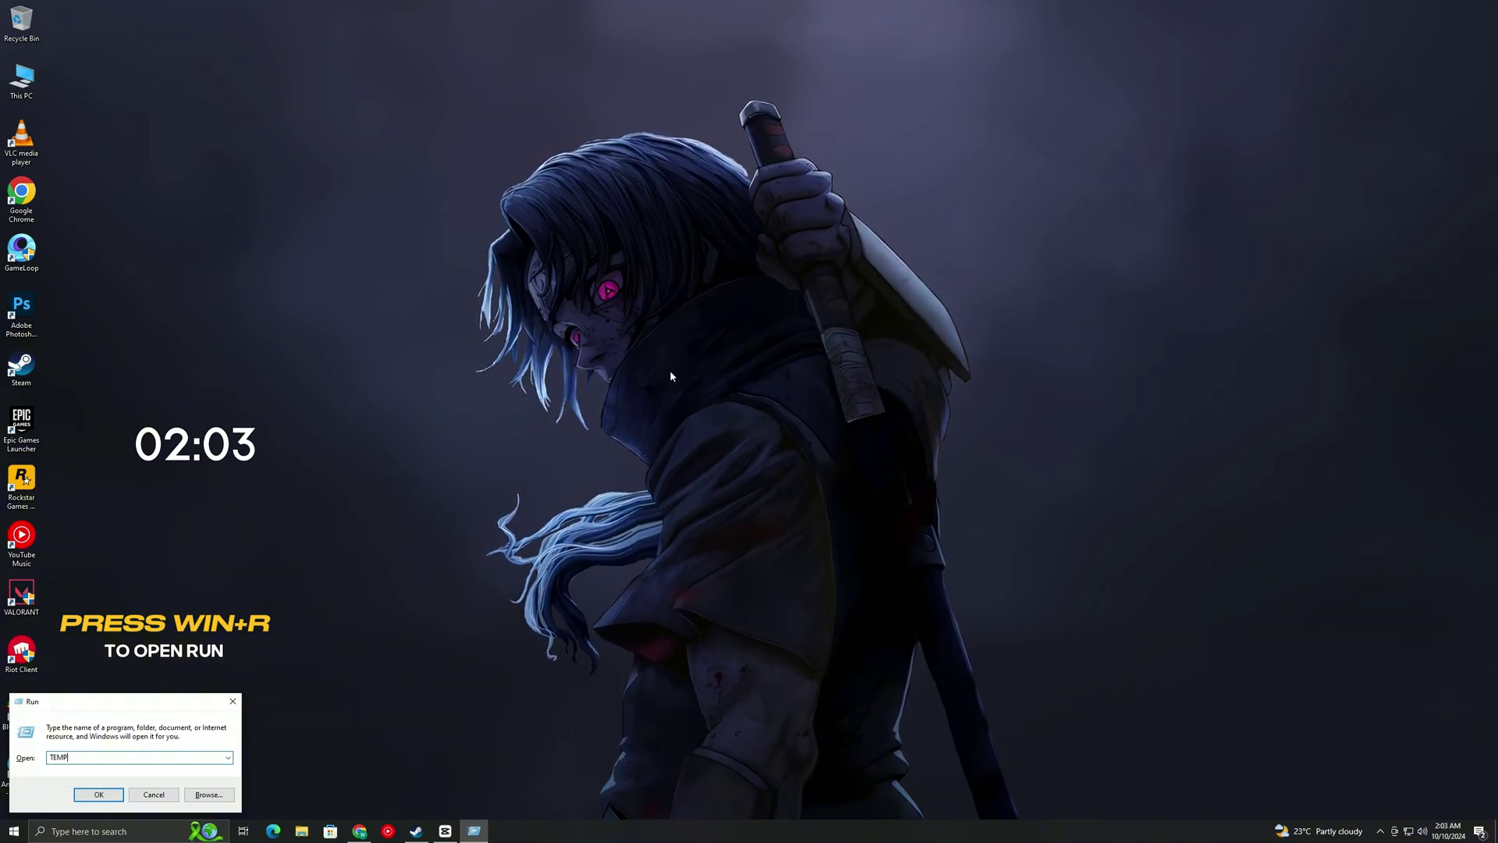
key(Return)
drag(682, 386, 656, 241)
right_click(655, 242)
click(683, 390)
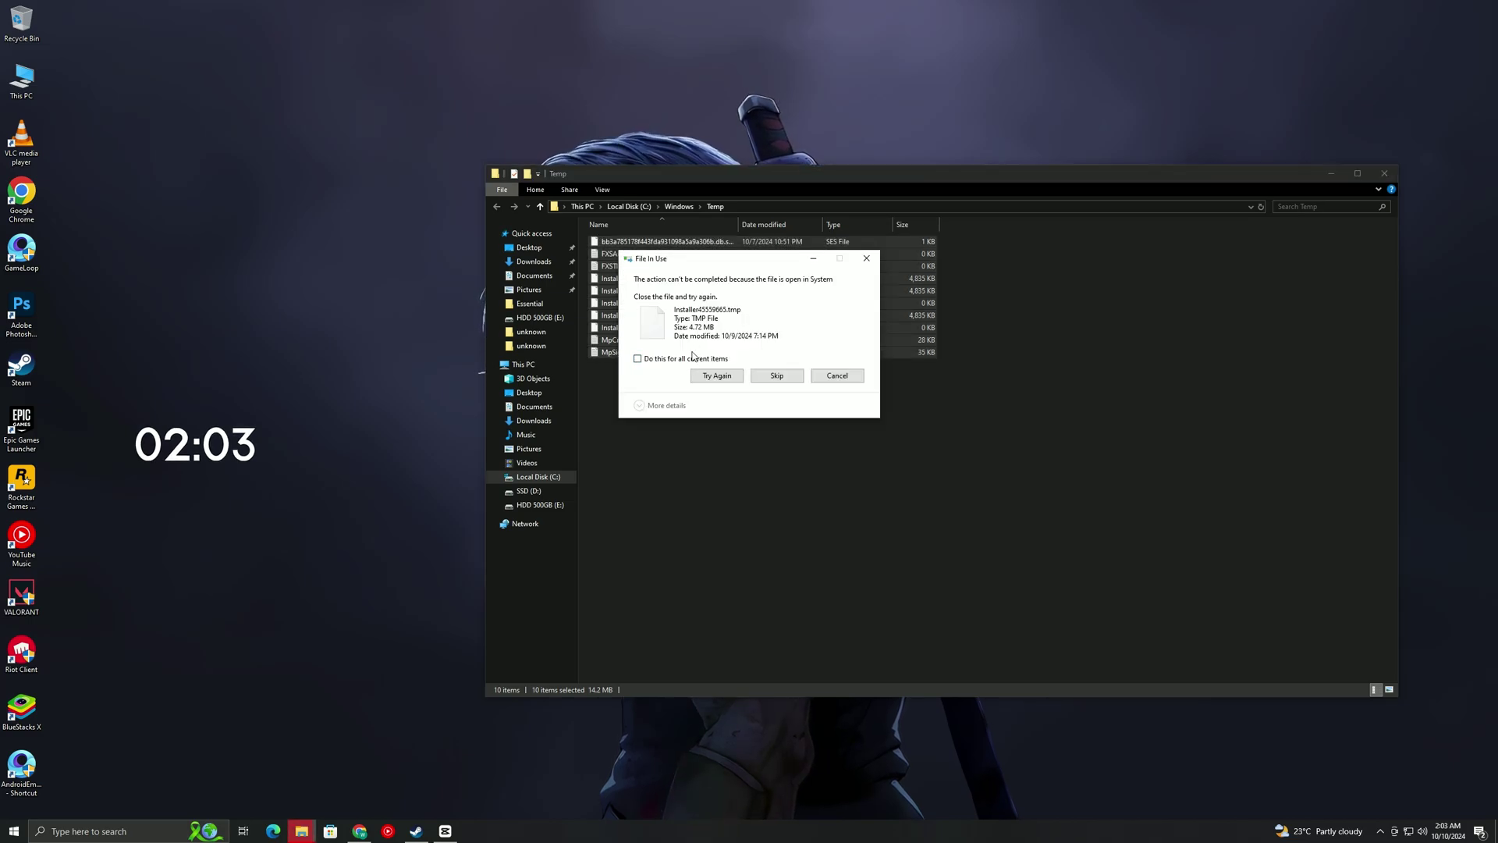
click(716, 375)
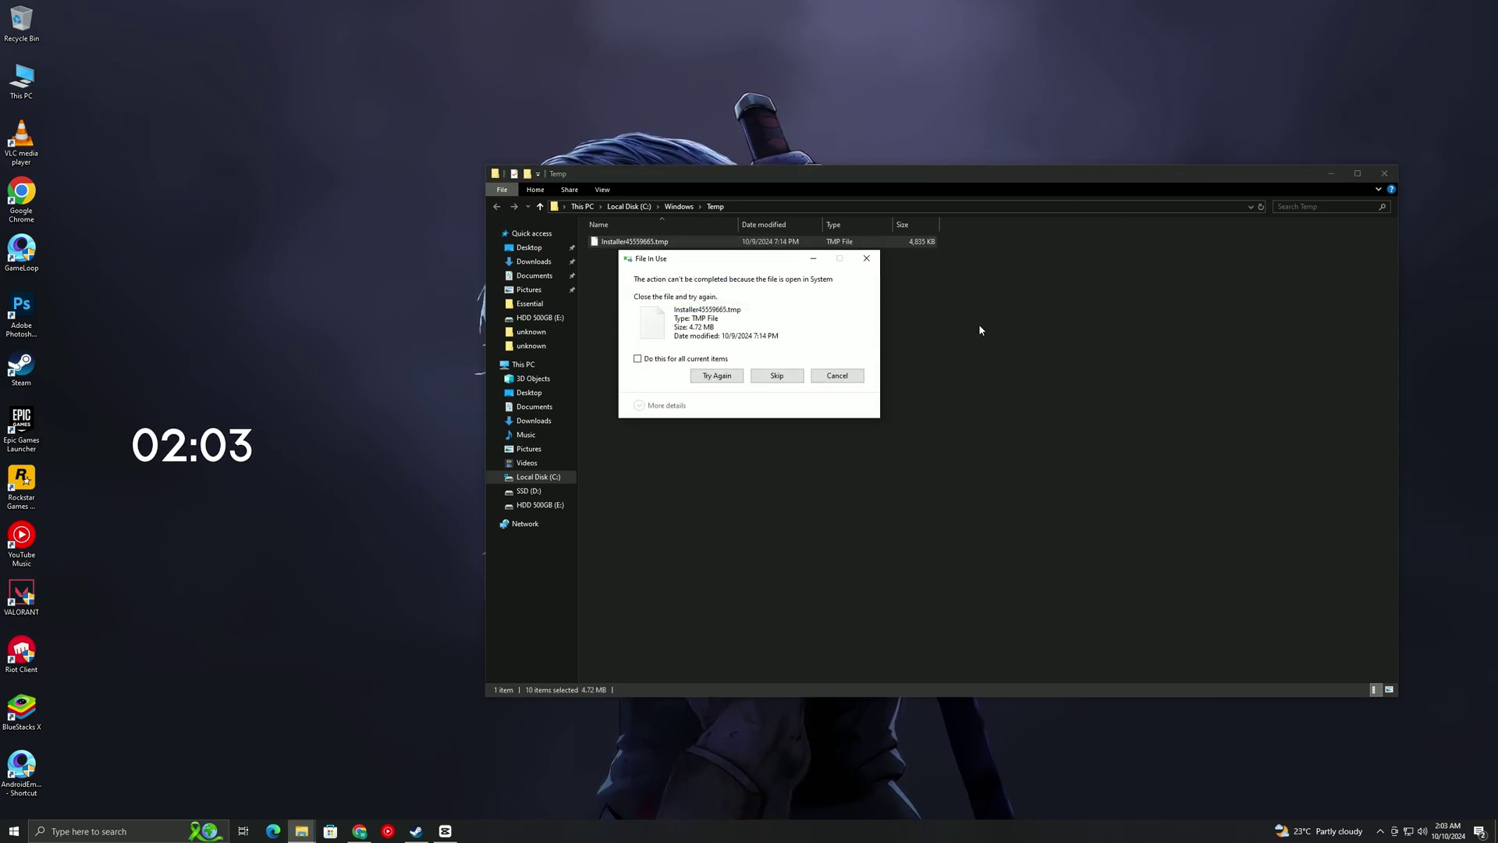
click(776, 375)
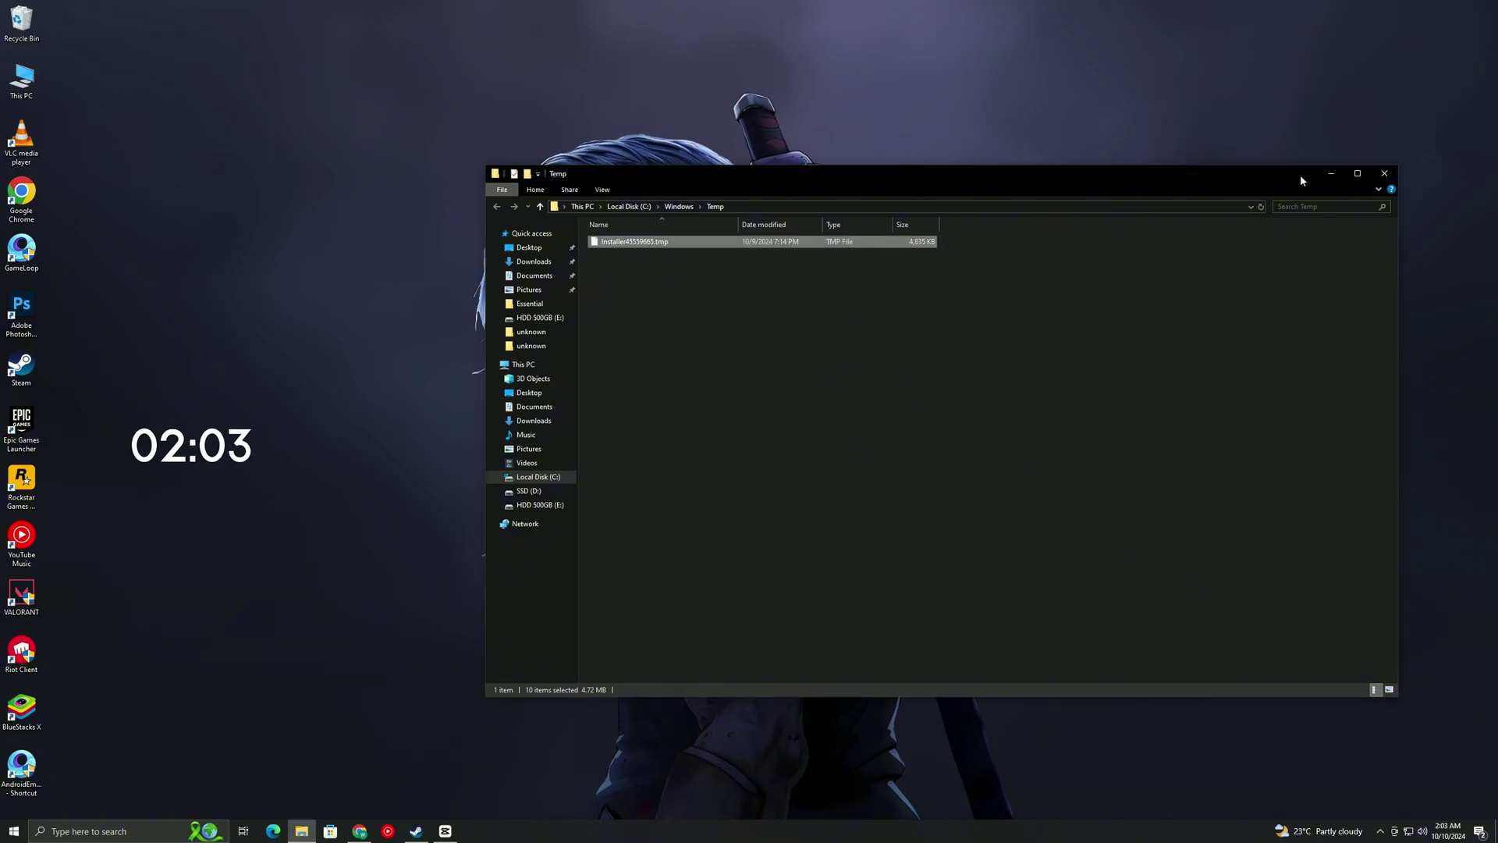
click(1384, 173)
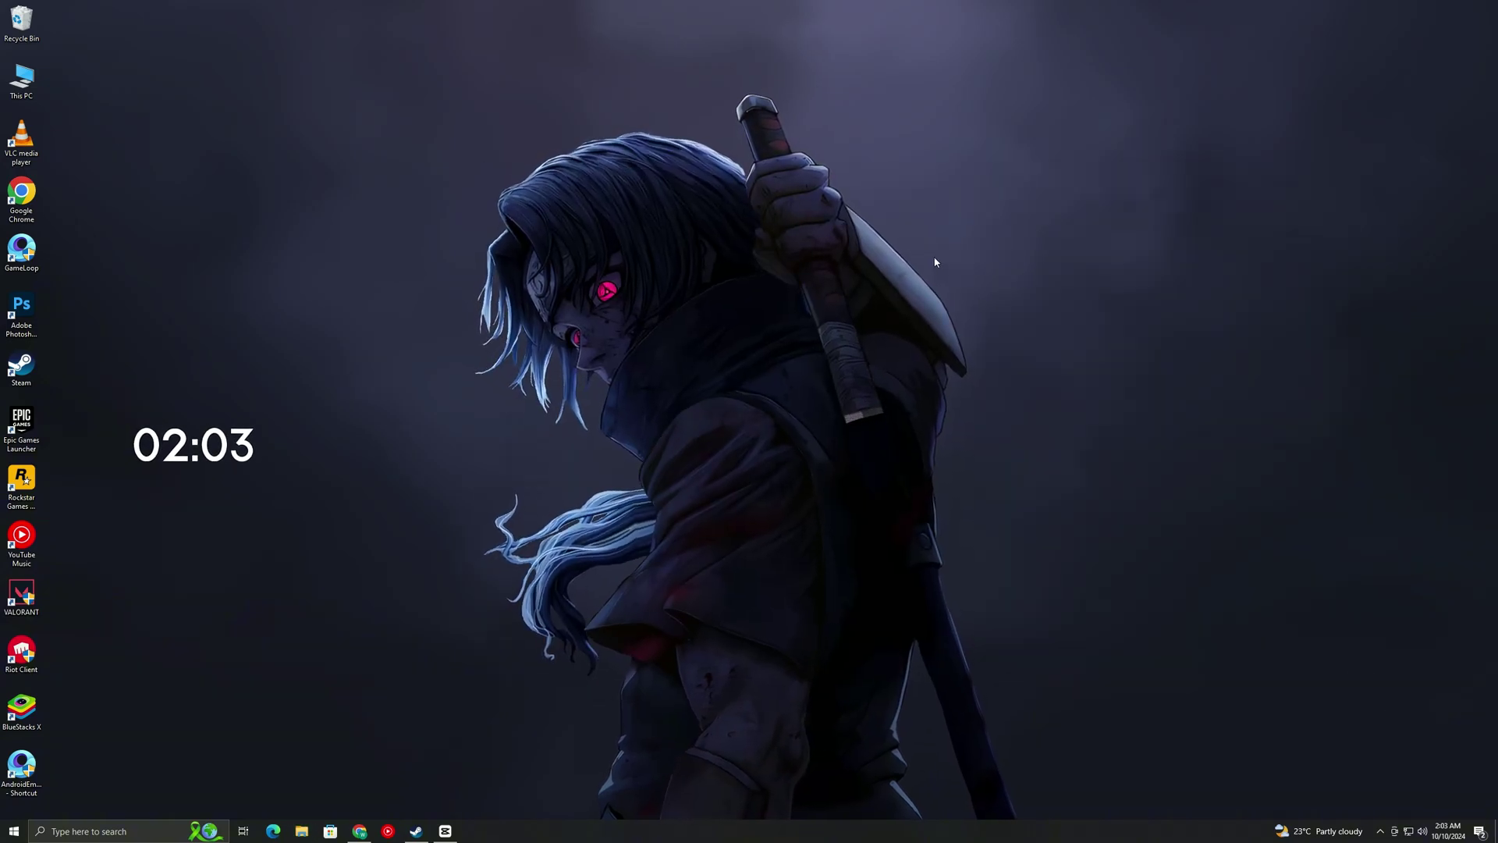
- Open the user's local Temp folder with the Run command %TEMP%, delete all its contents while skipping in-use files, and close it
key(super+r)
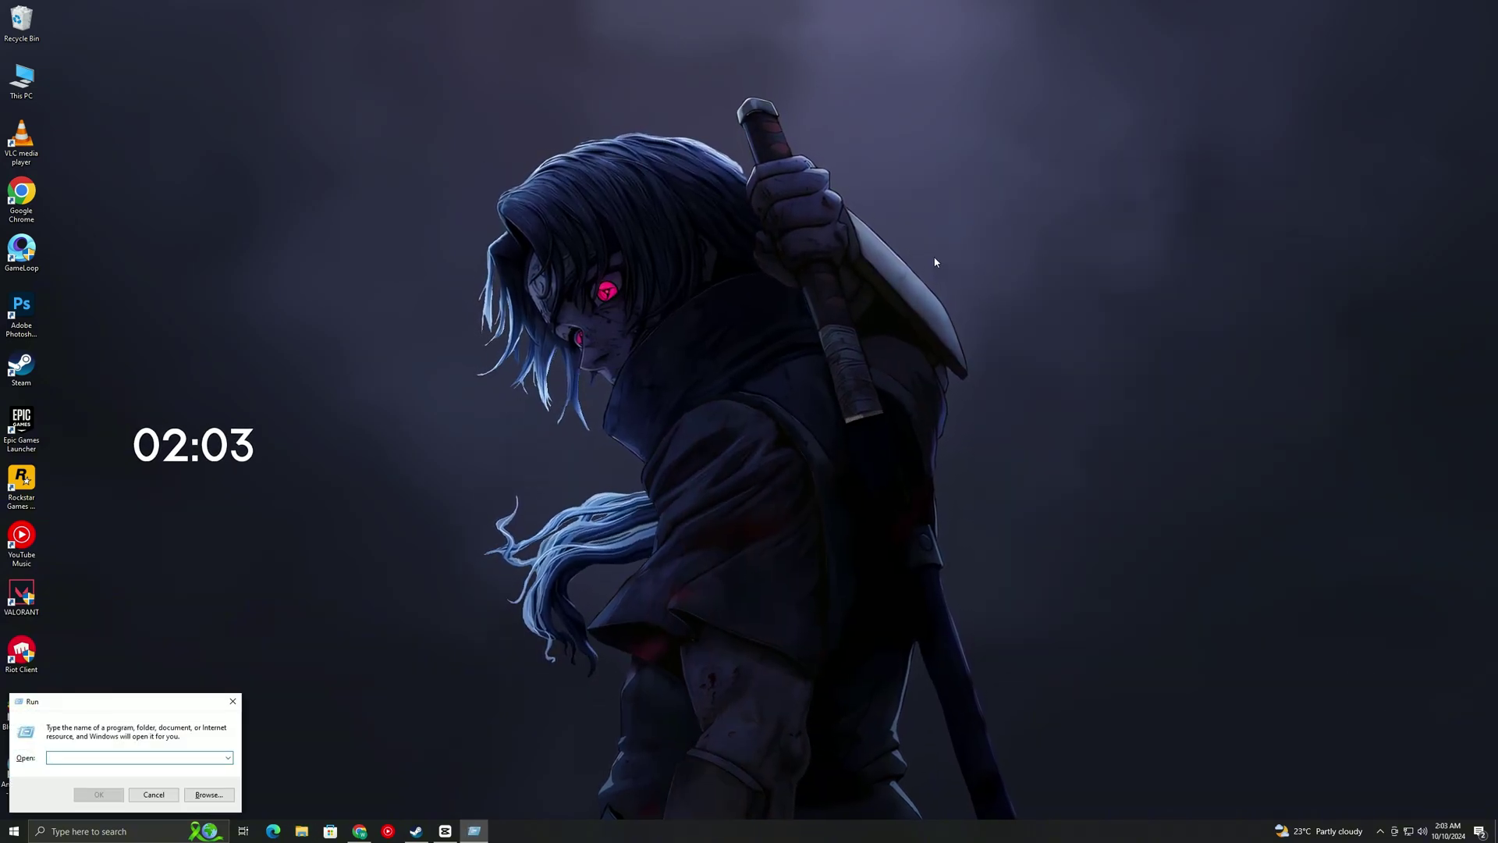
text(%TEMP)
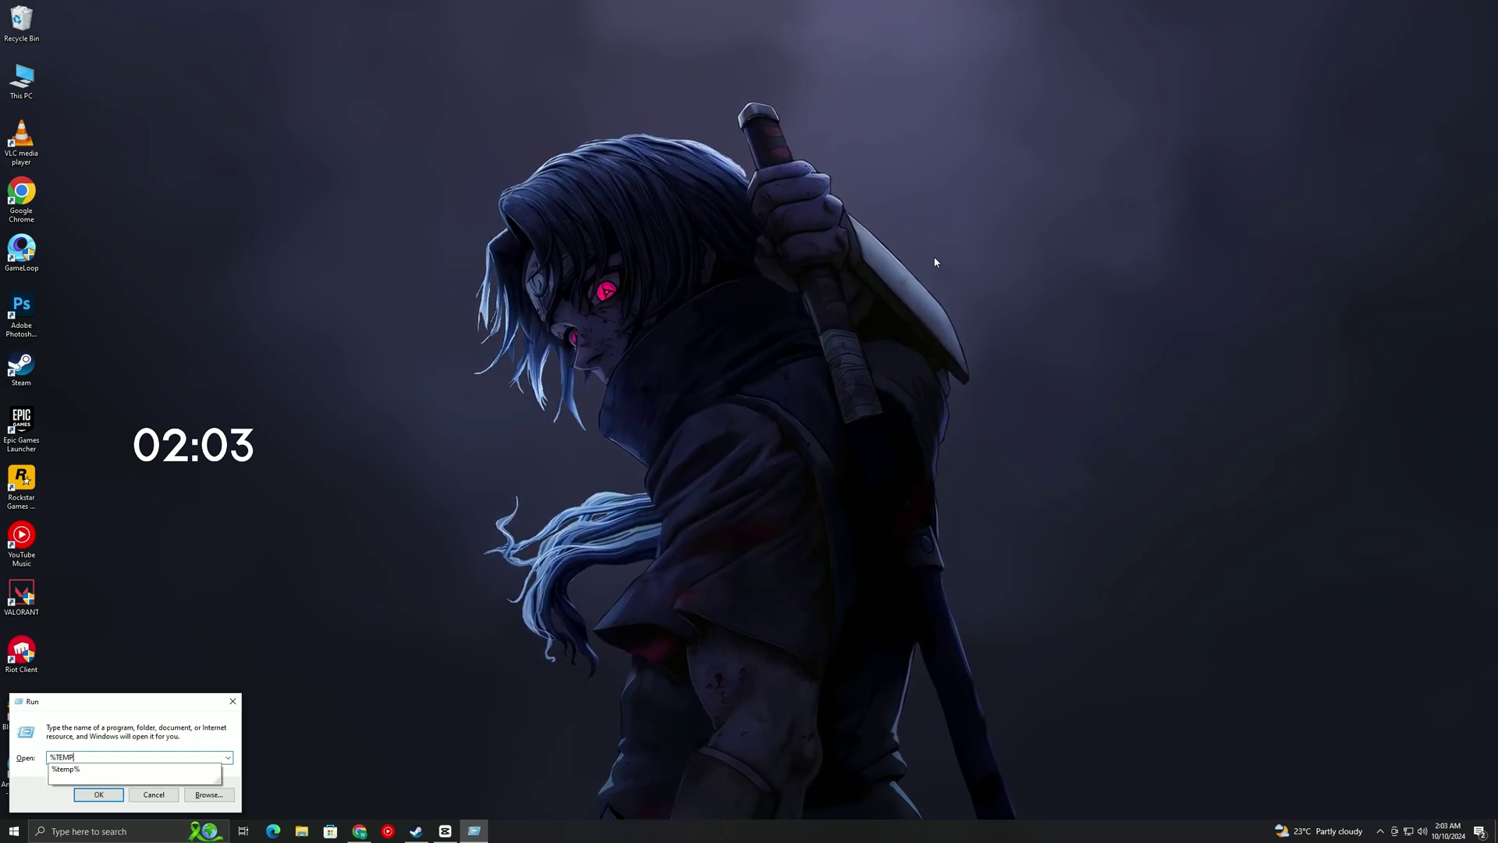
text(%)
key(Return)
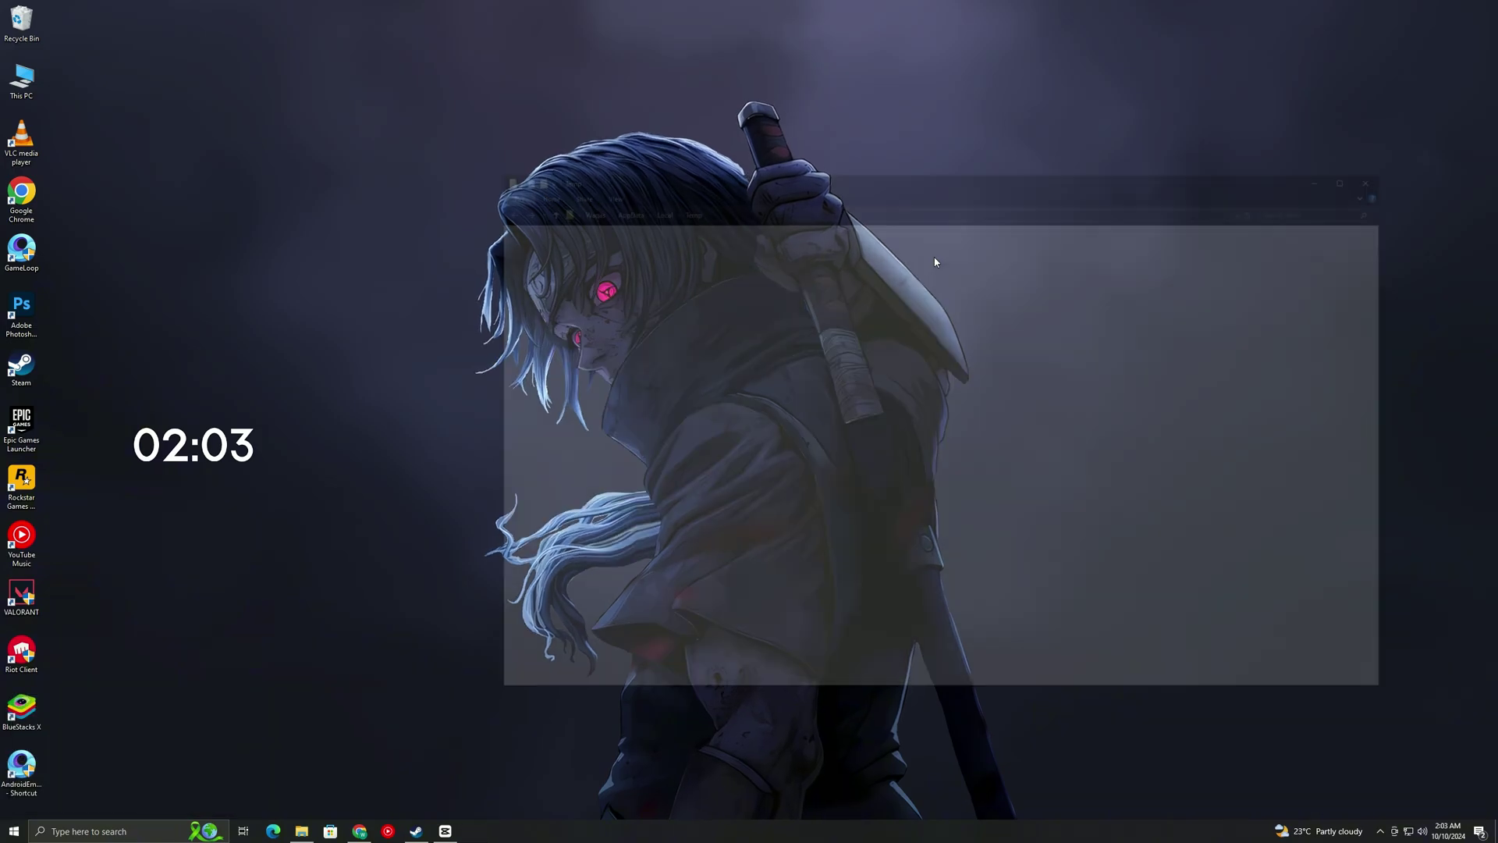
key(ctrl+a)
right_click(784, 338)
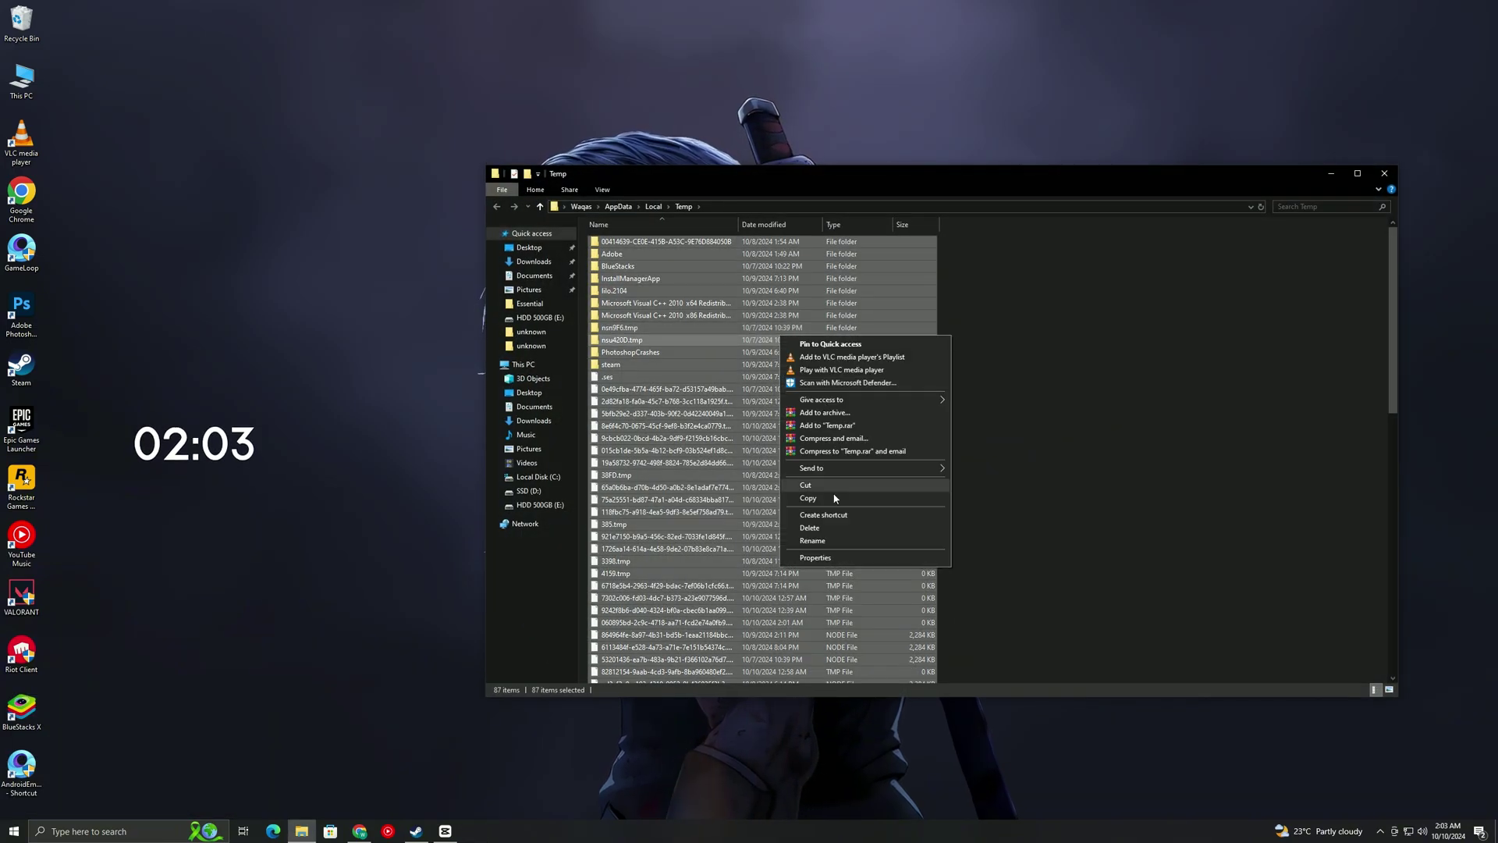
click(811, 529)
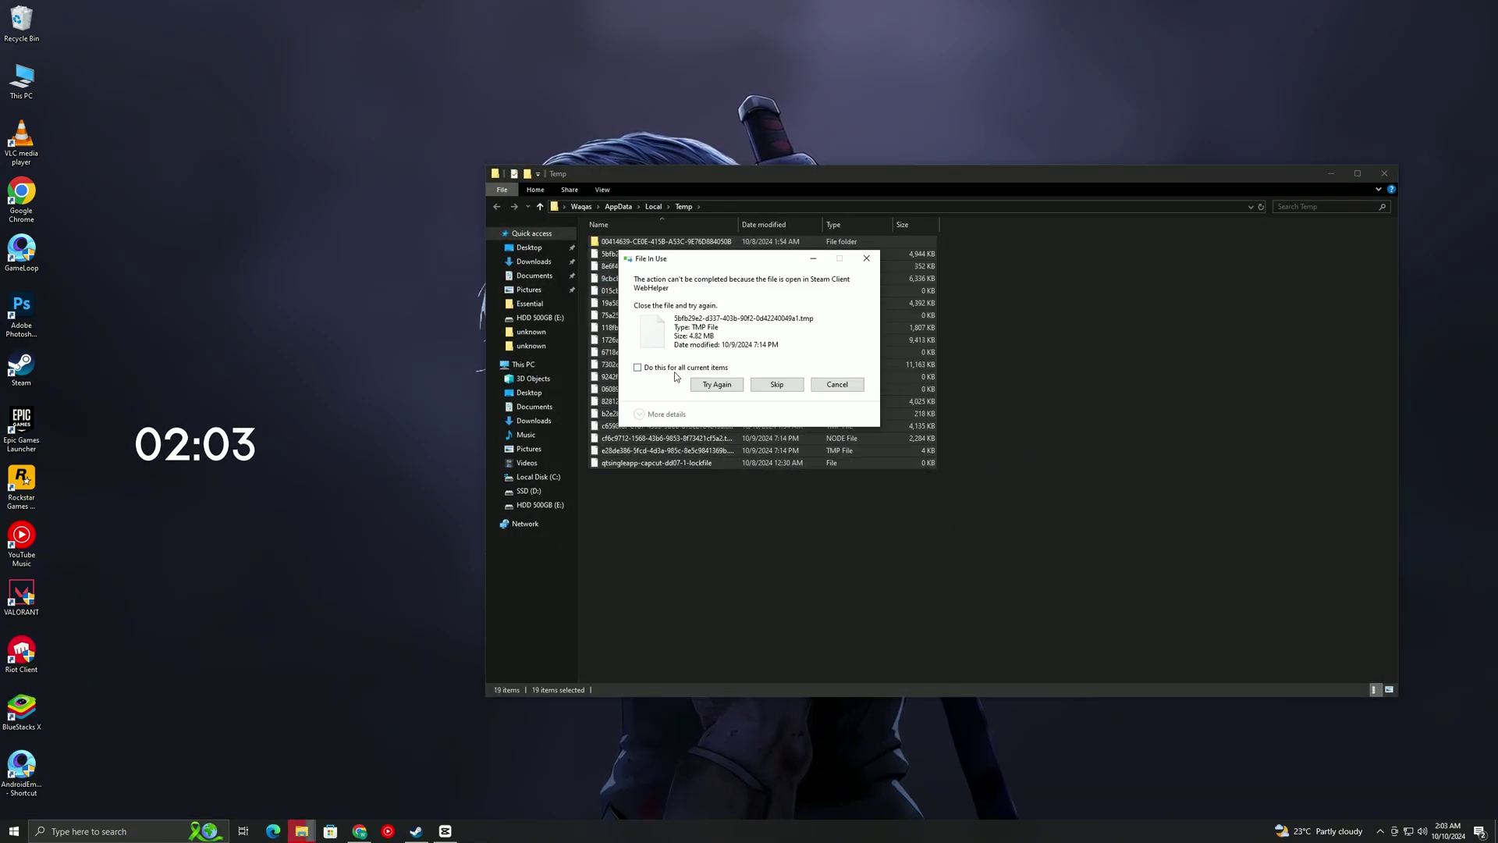
click(764, 386)
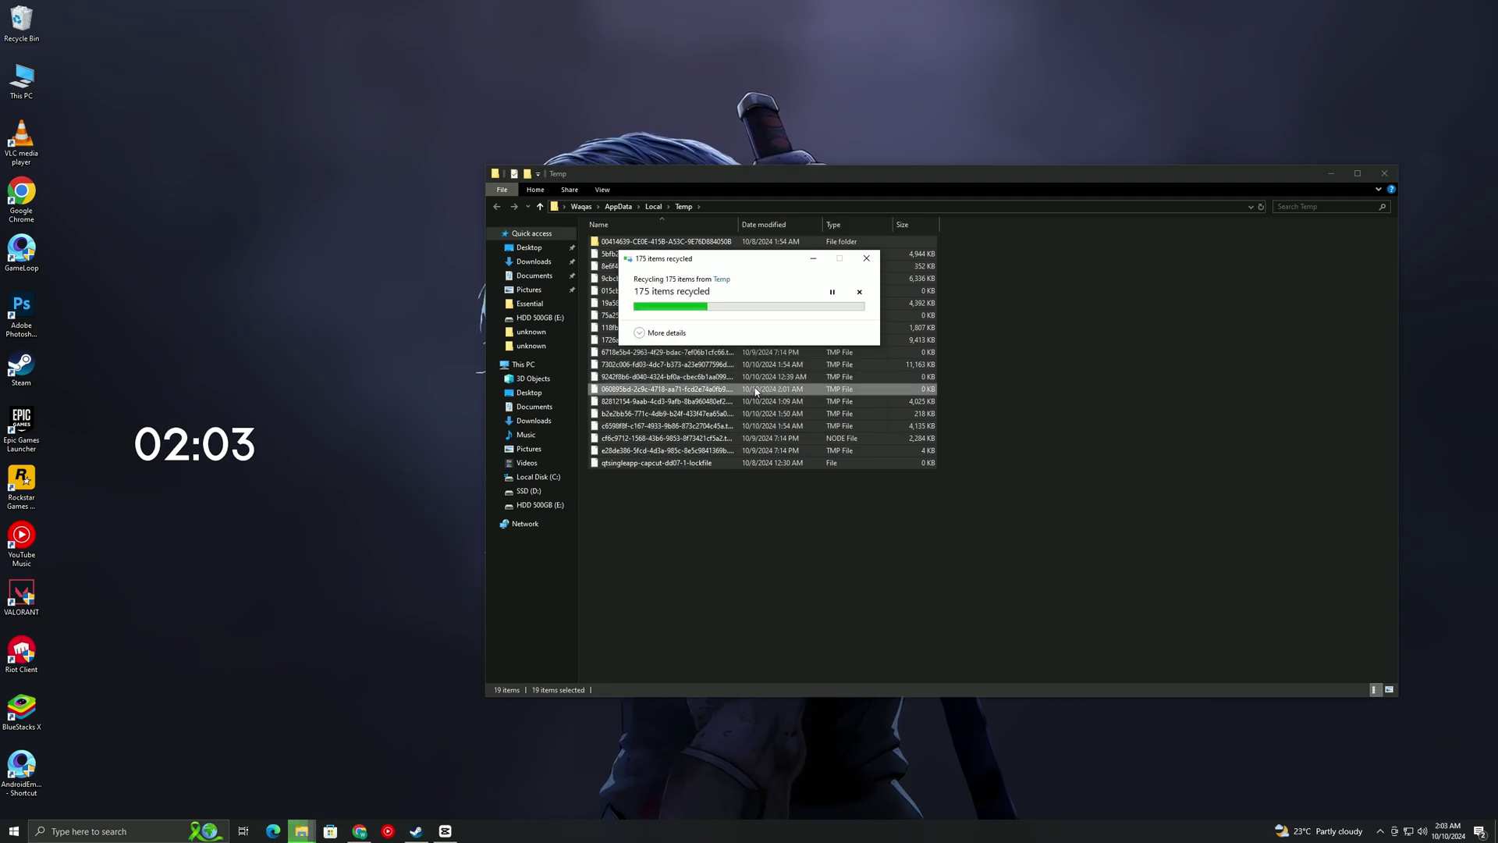
click(1387, 179)
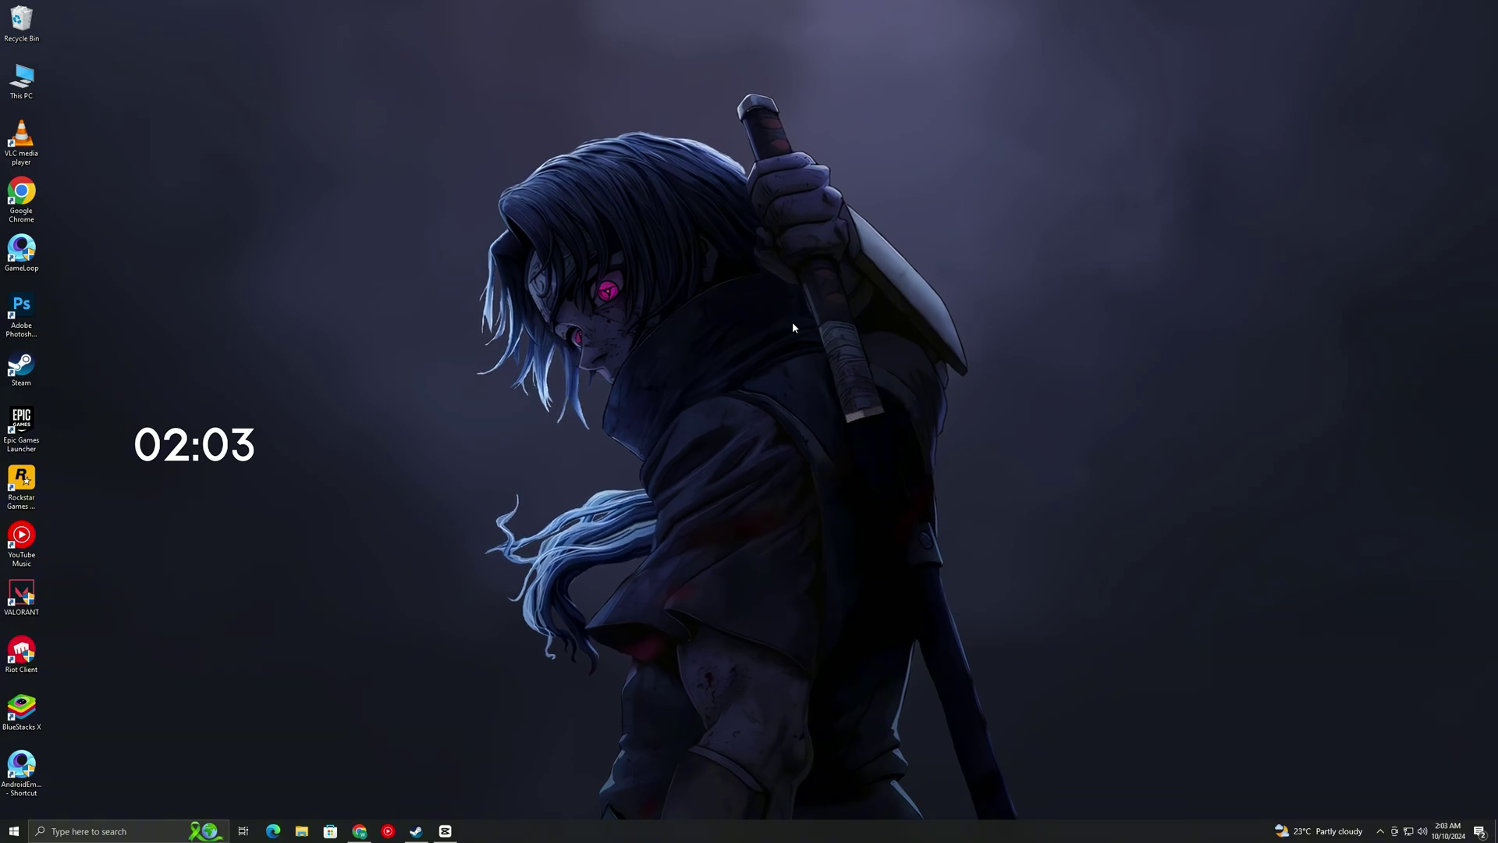
- Open the prefetch folder through Run with permanent access granted, delete all its files except those in use, and close it
key(super+r)
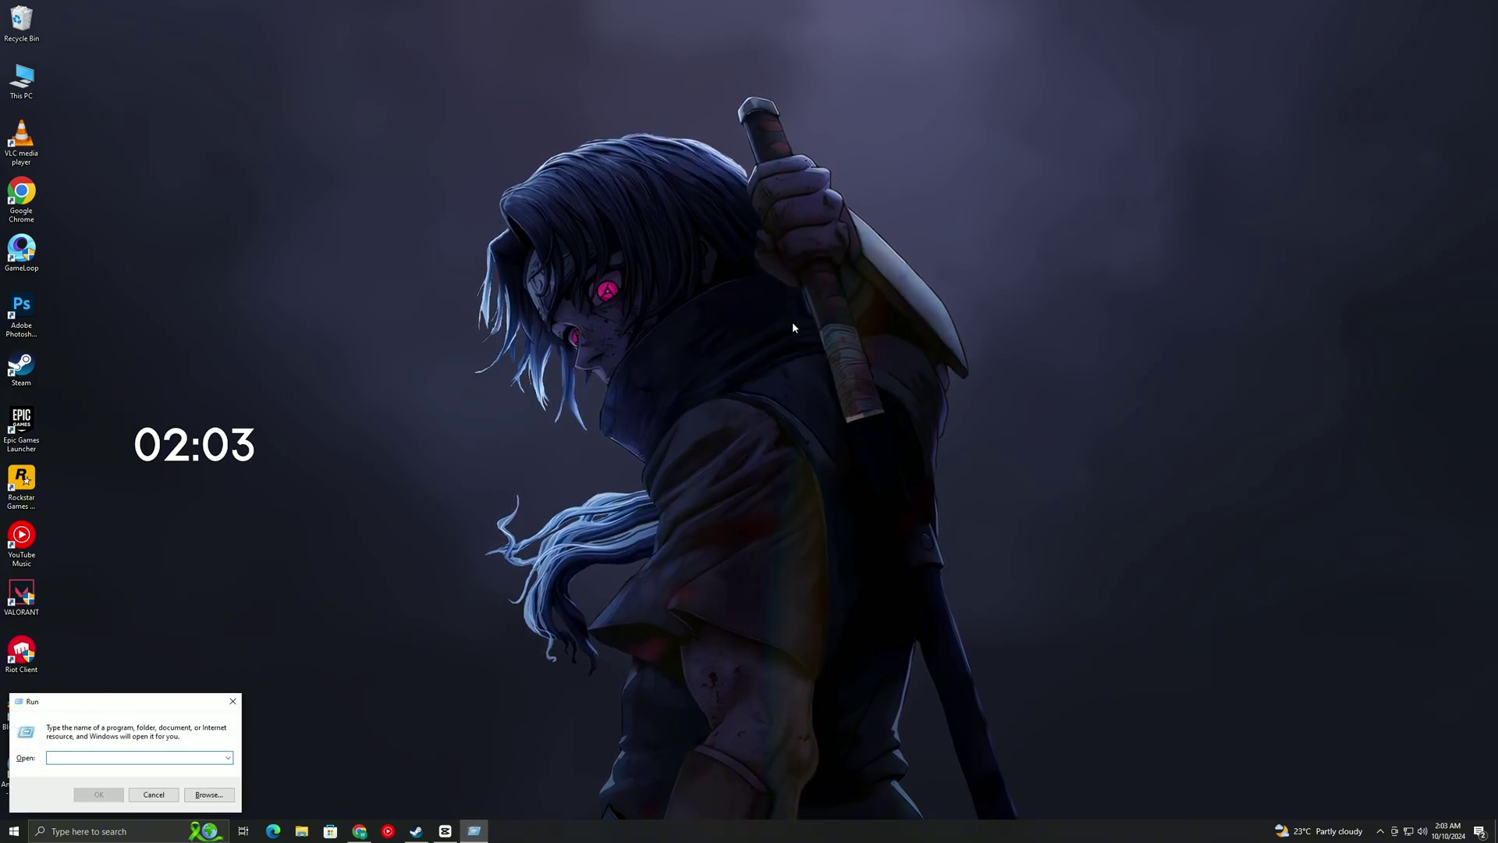
text(PREFETC)
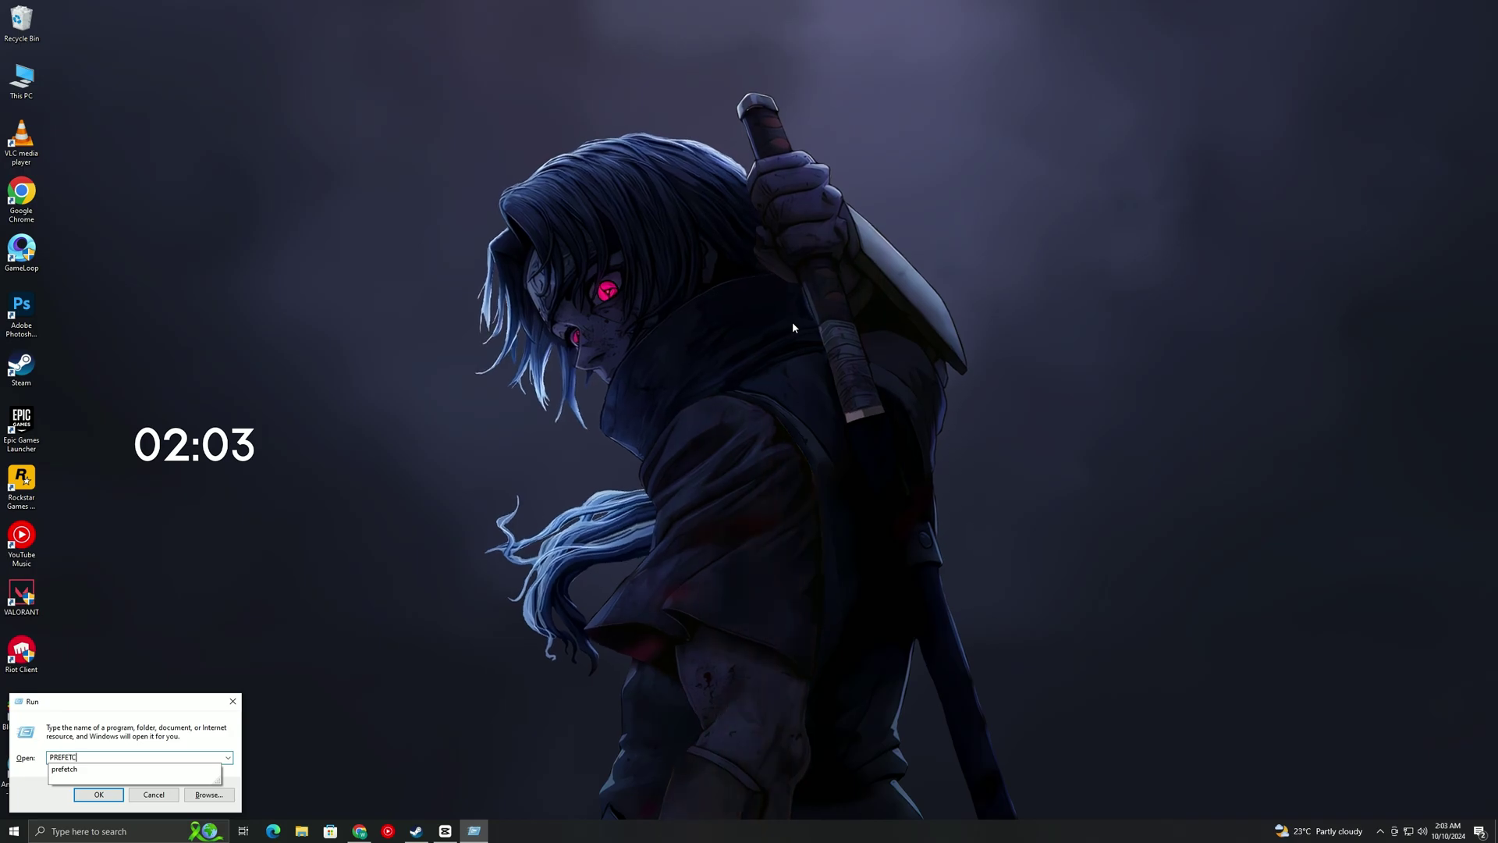
key(Down)
key(Return)
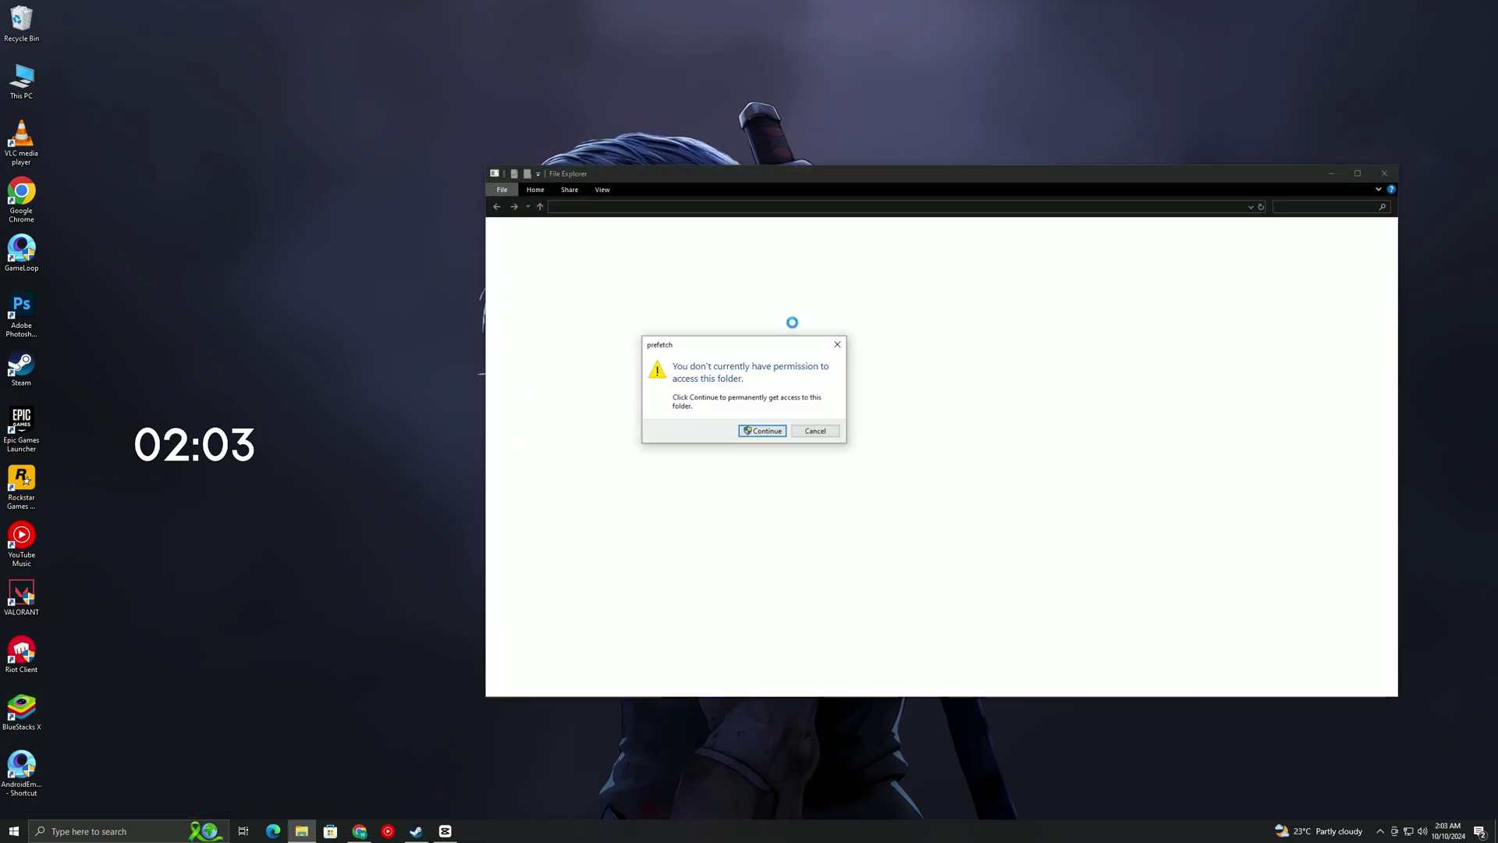
click(764, 432)
click(727, 415)
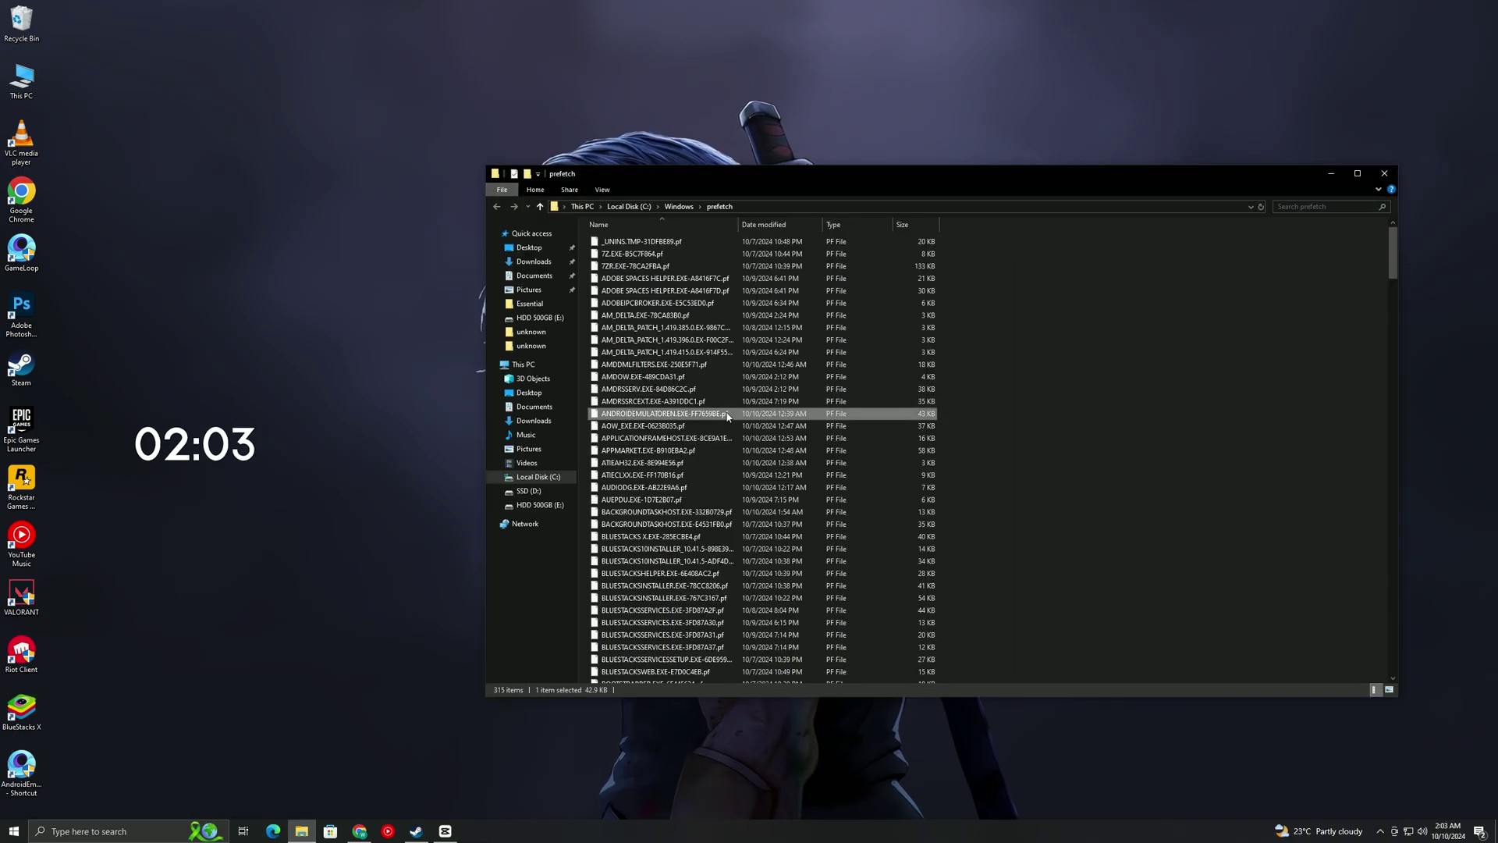
key(ctrl+a)
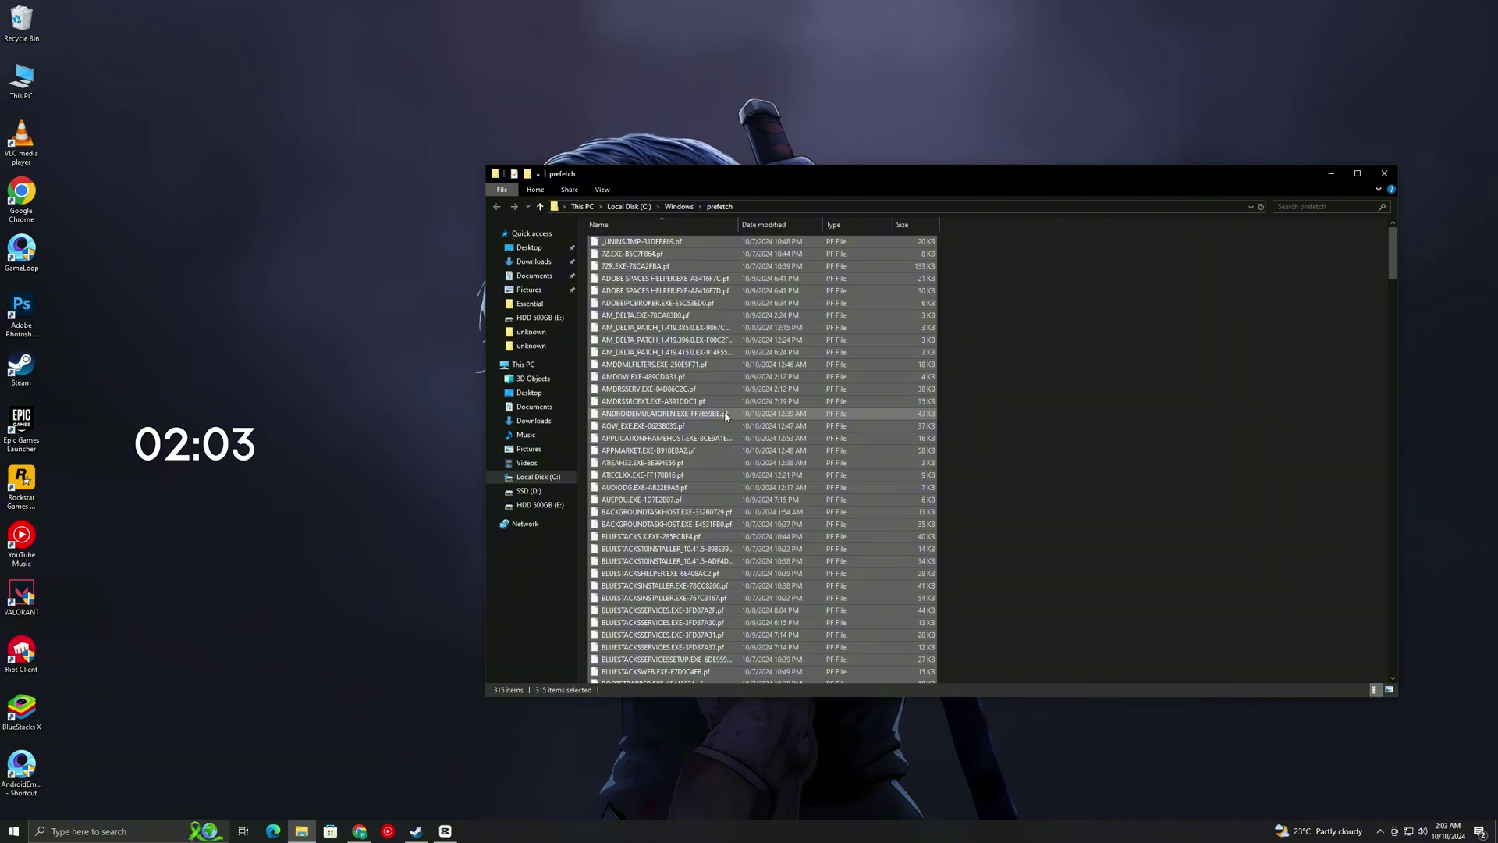
key(Delete)
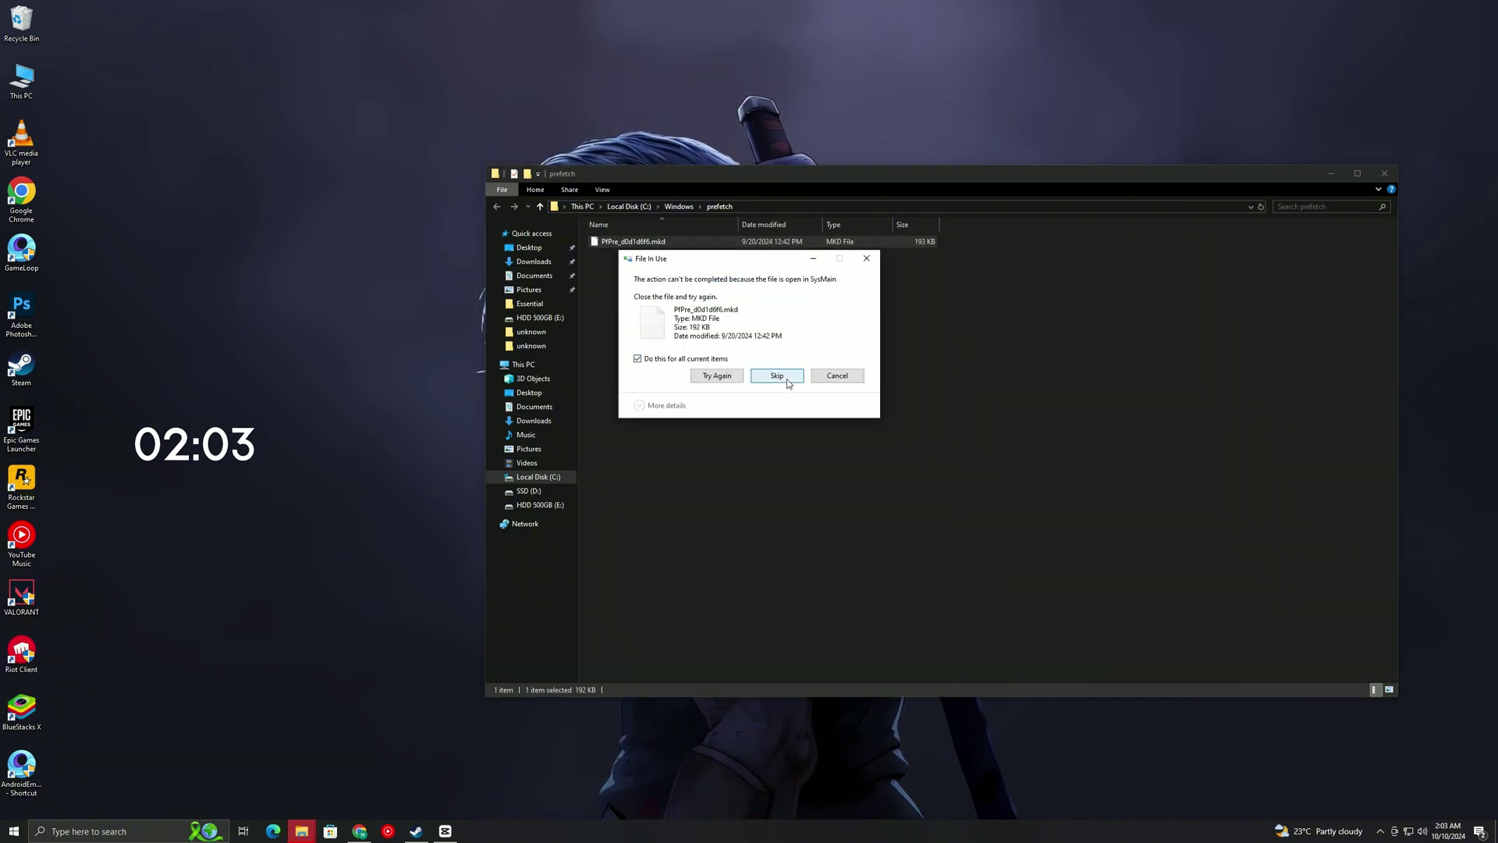
click(781, 378)
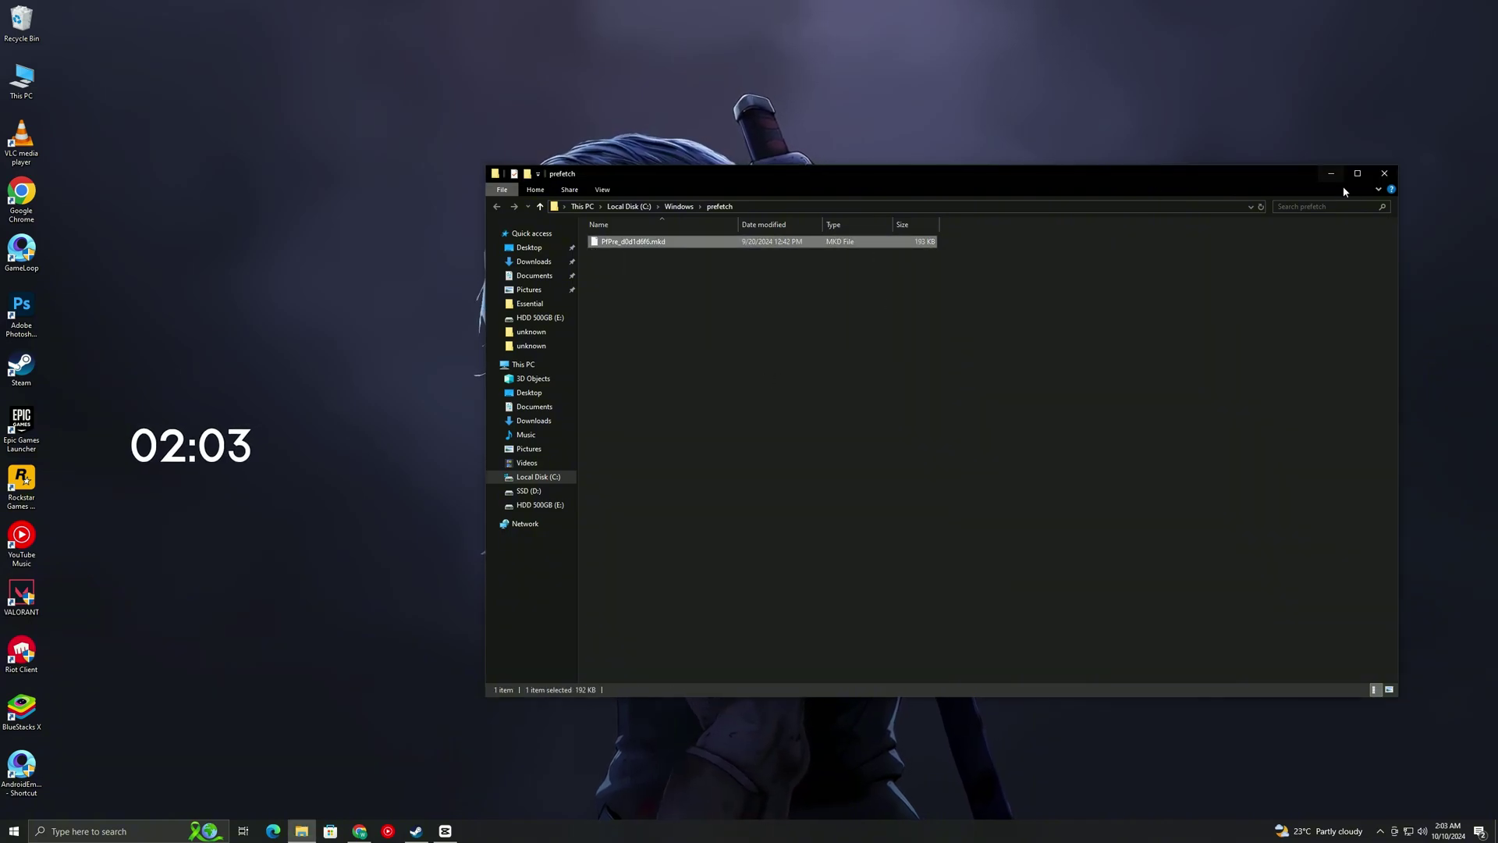
click(1376, 175)
- Empty the Recycle Bin to permanently remove the deleted temporary and prefetch files
right_click(17, 21)
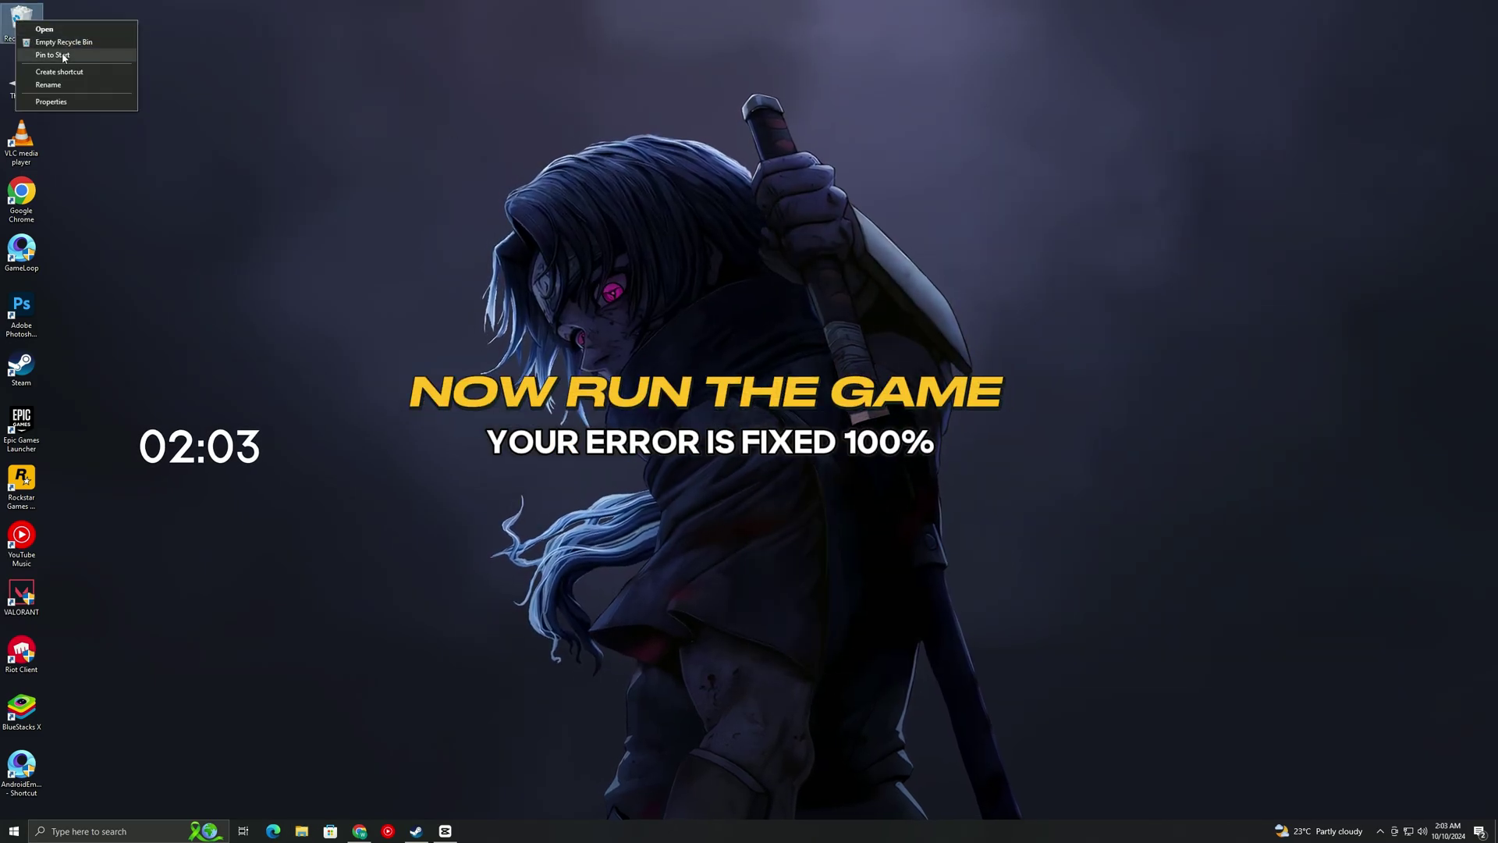
click(58, 43)
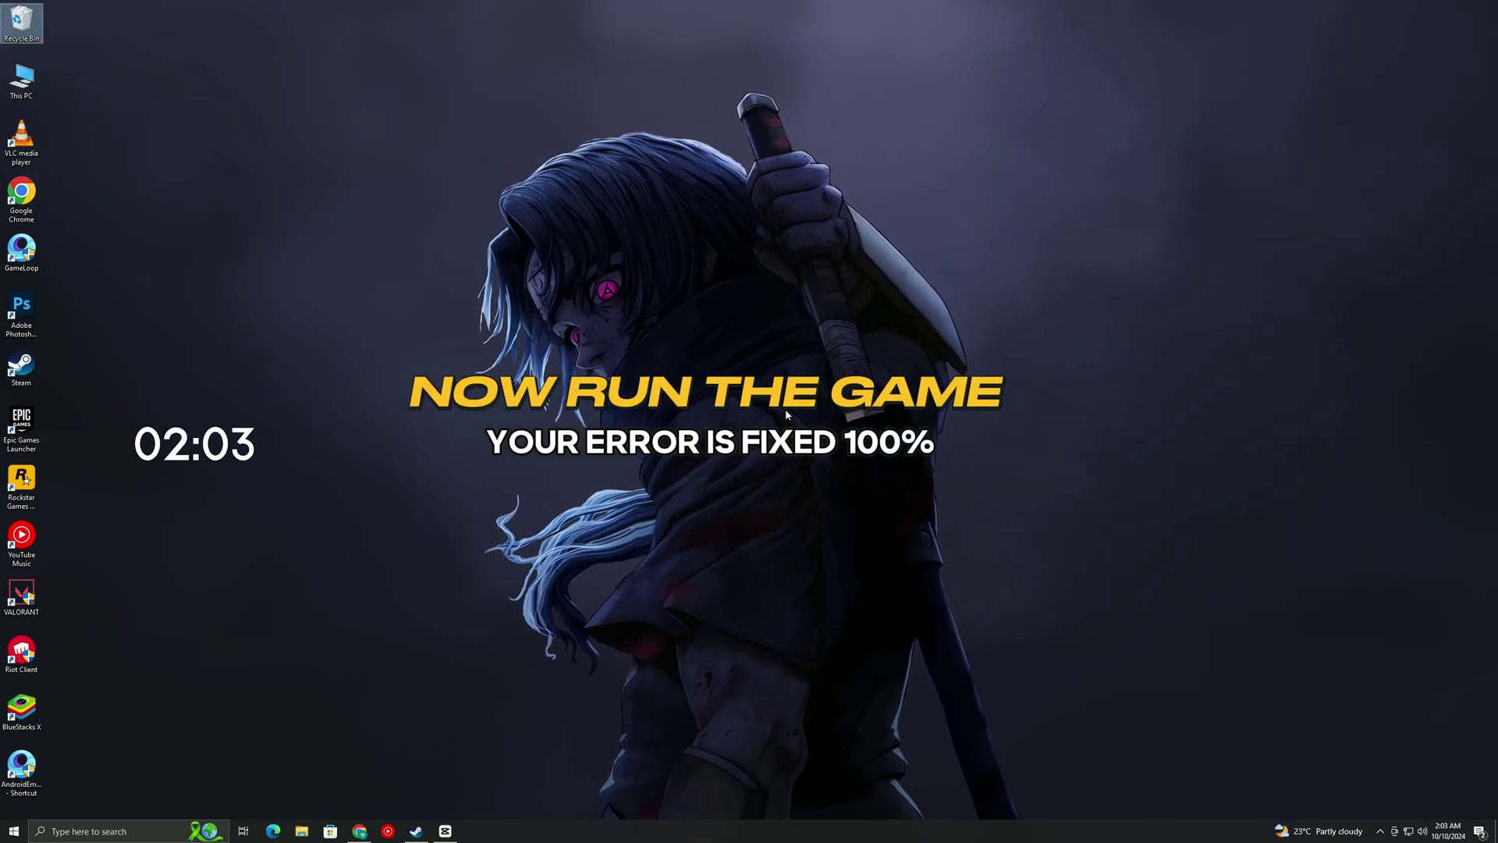